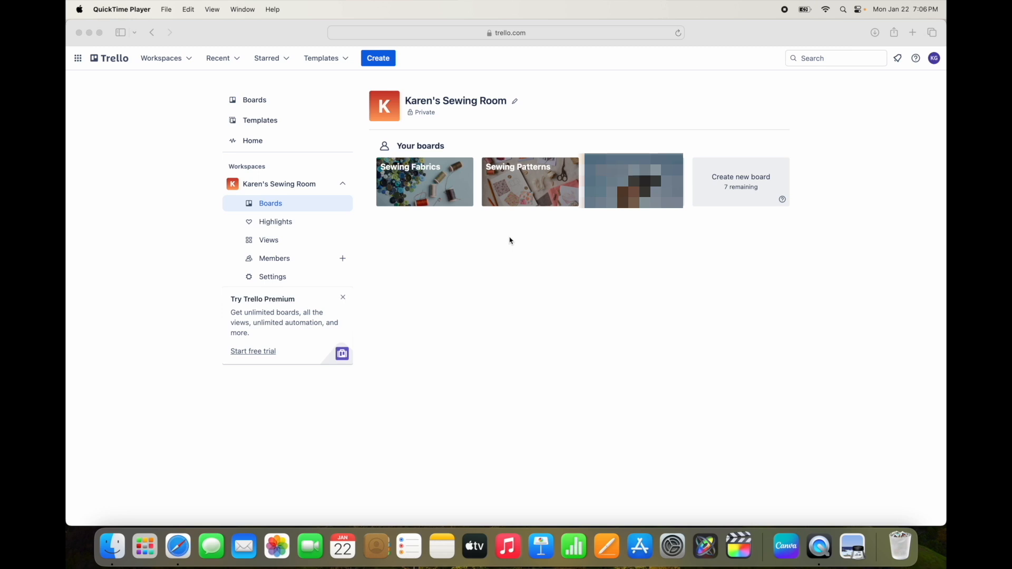
Step: Open the Sewing Patterns board from the workspace's boards
left_click(537, 182)
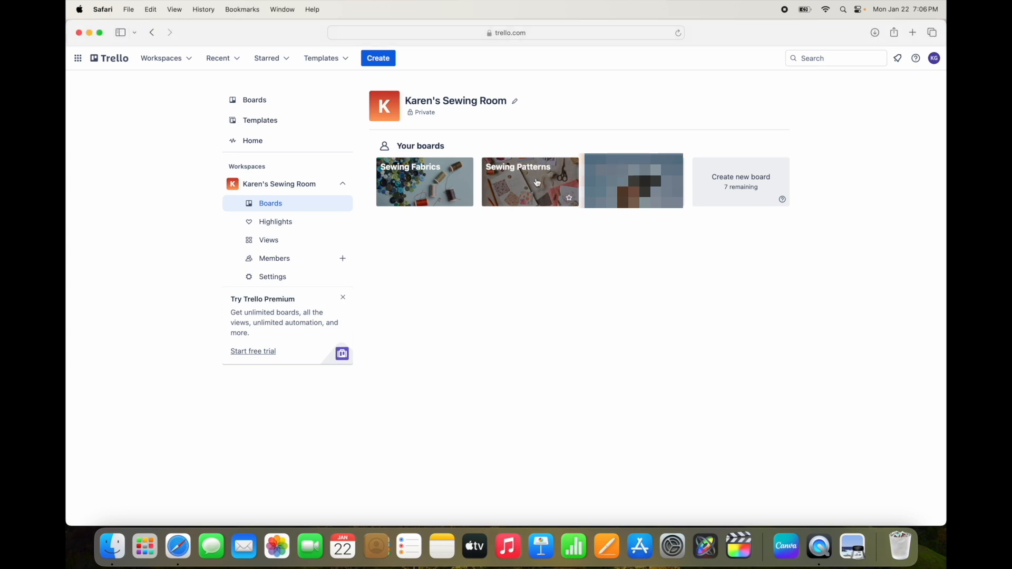
left_click(538, 182)
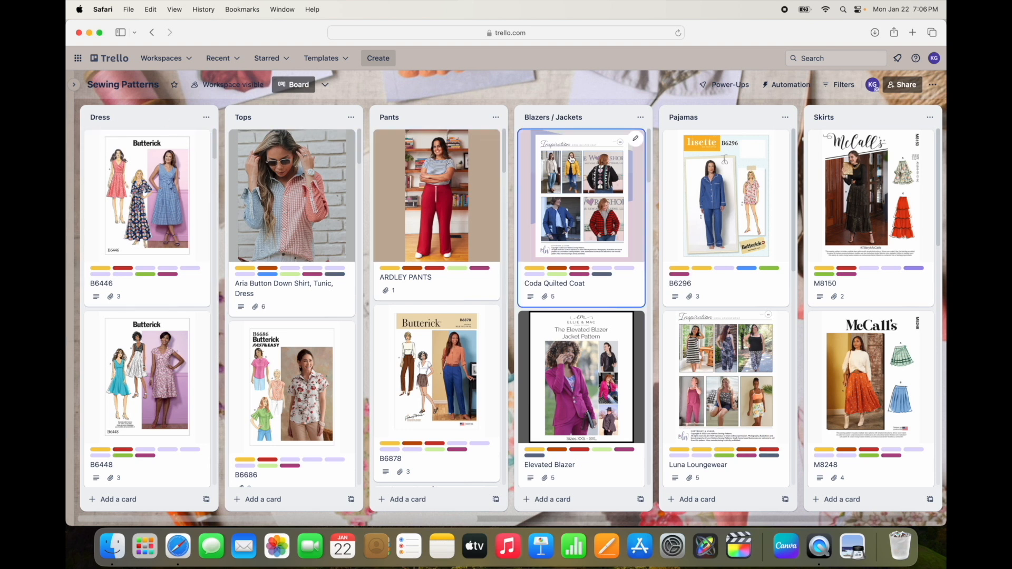
Step: Look through the board's pattern category lists from Dress to Home Decor and the cards in the Dress list
scroll(572, 159, "right", 10)
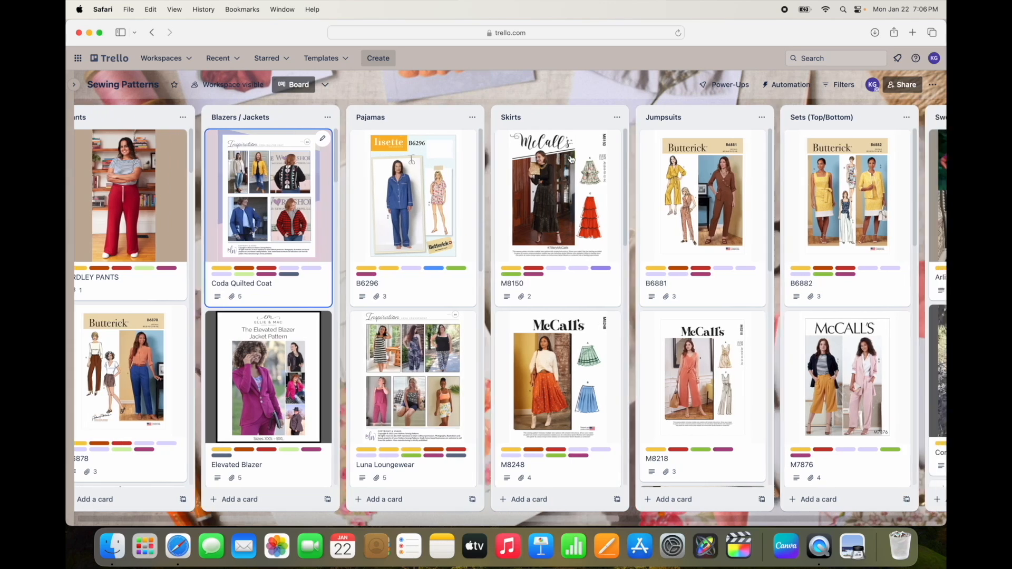
scroll(571, 159, "right", 14)
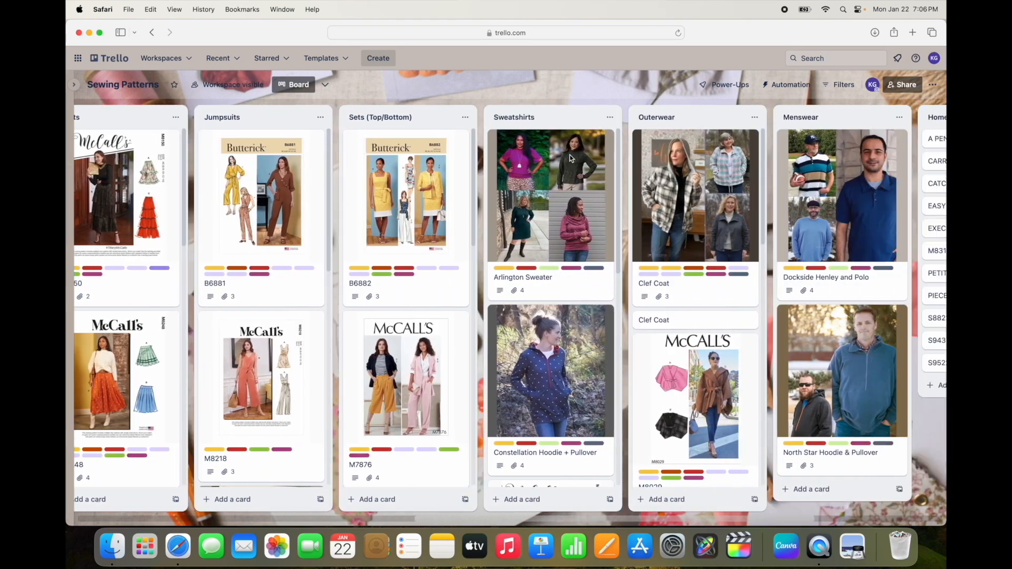
scroll(571, 159, "right", 5)
scroll(571, 159, "right", 3)
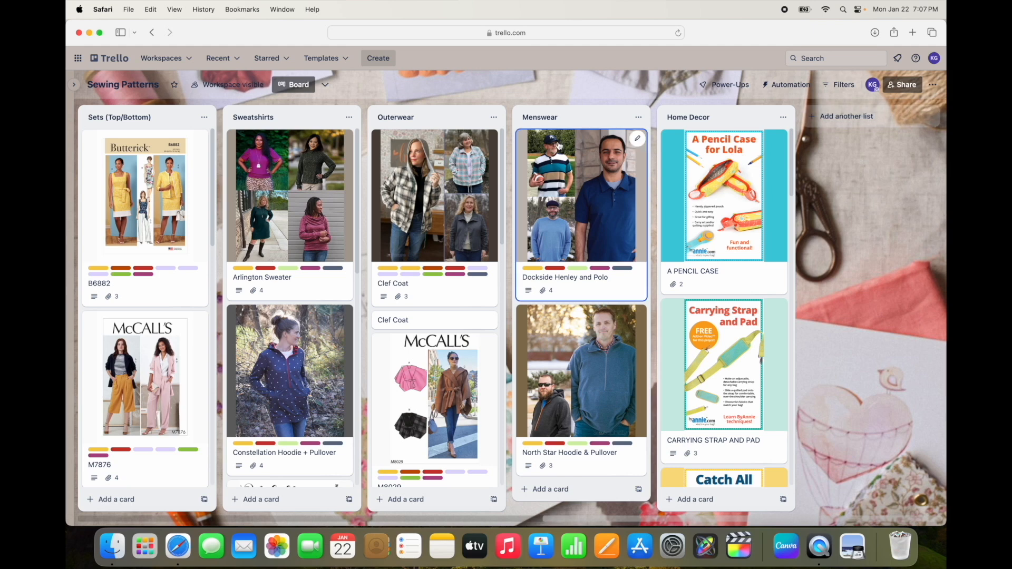
scroll(559, 145, "left", 20)
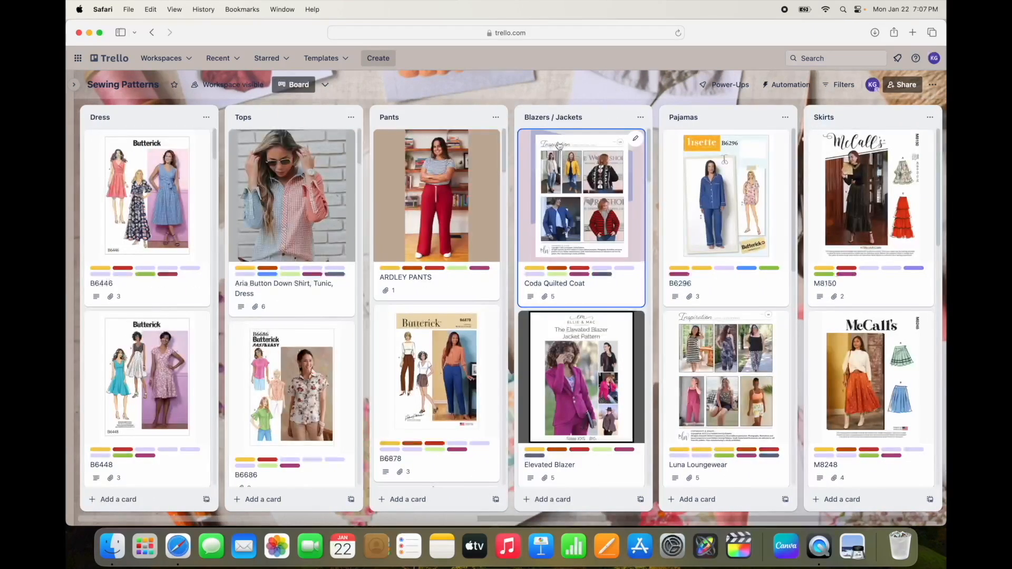
scroll(180, 189, "down", 2)
scroll(180, 189, "down", 20)
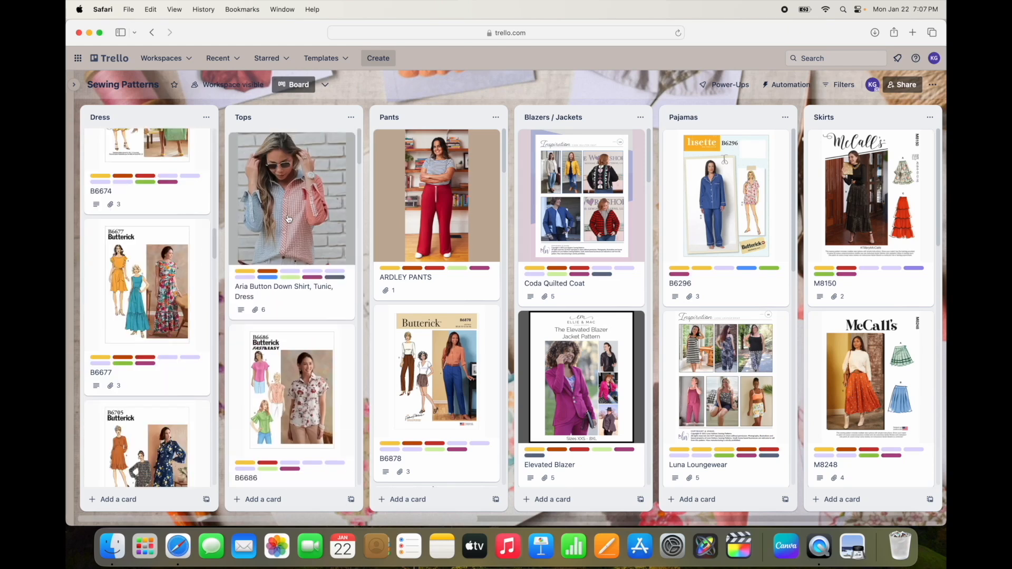
scroll(141, 207, "up", 20)
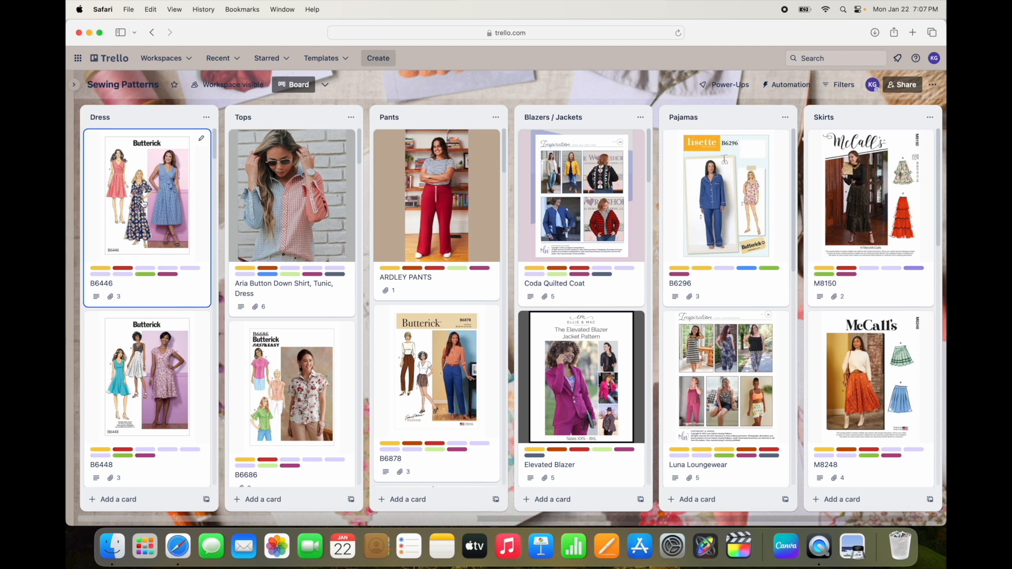
Step: Add a card titled "Tempo Dress" at the top of the Dress list and open the card's details
left_click(206, 118)
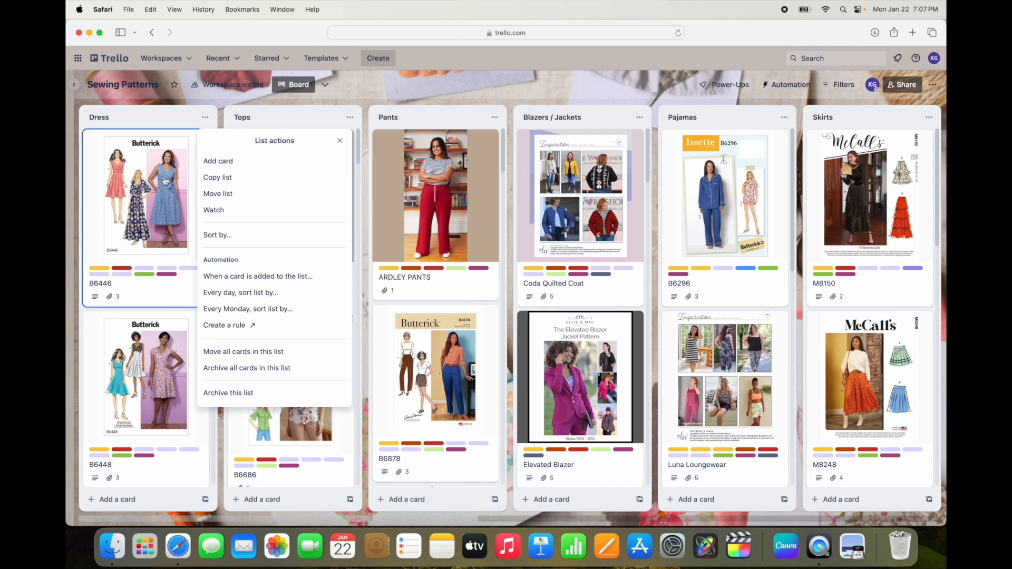
left_click(233, 163)
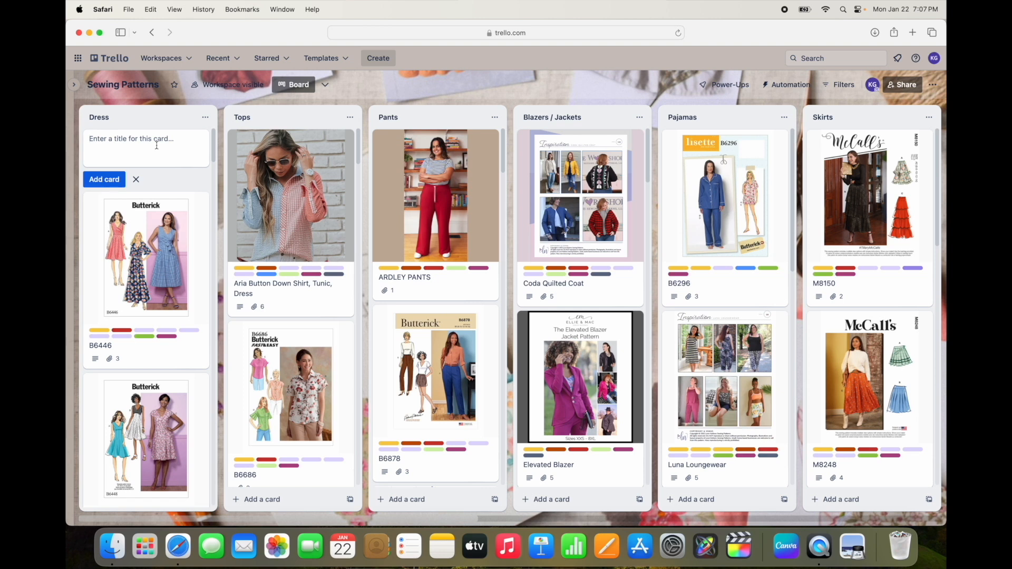
type("T")
key("Return")
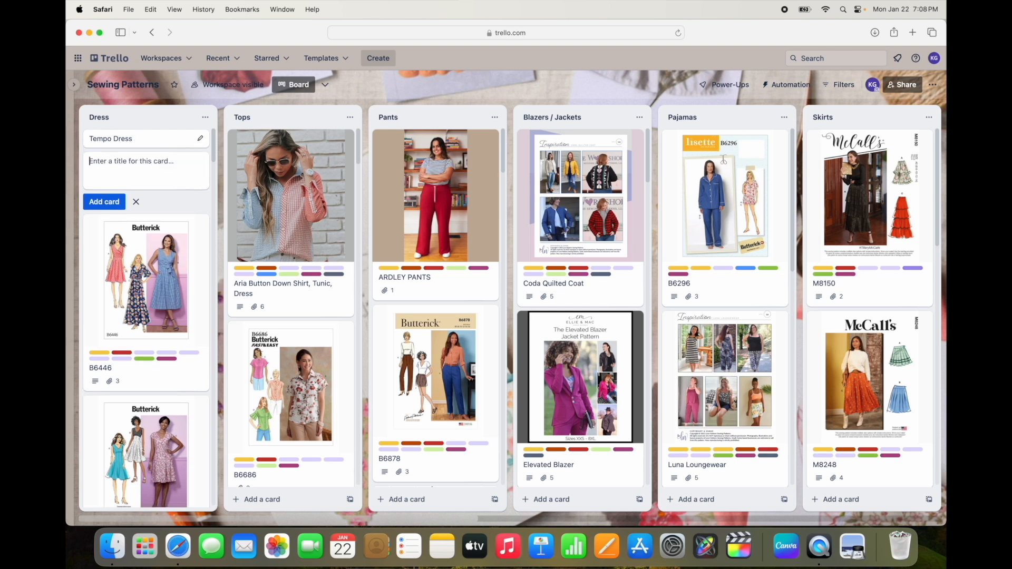
left_click(201, 140)
left_click(173, 139)
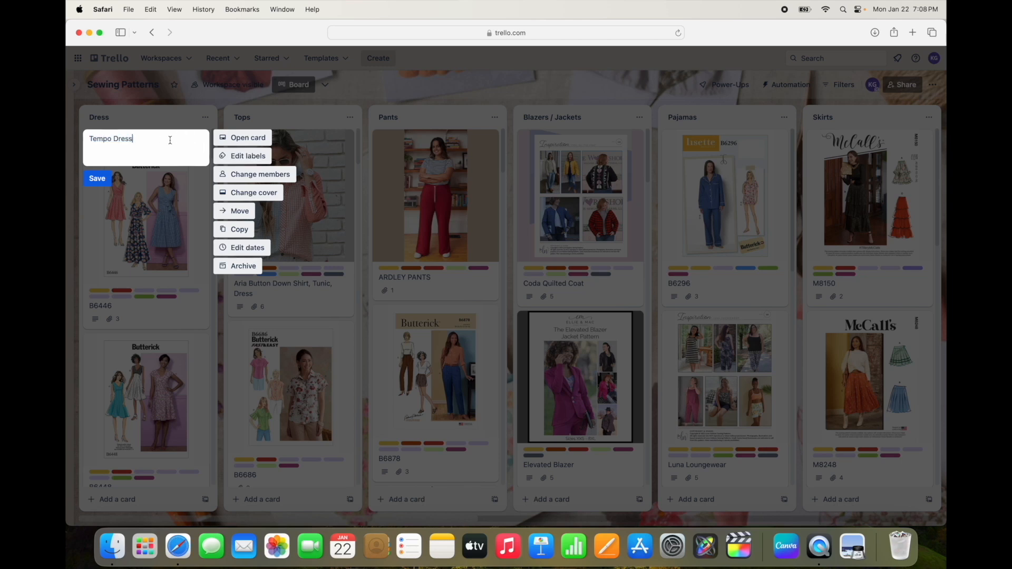
key("Return")
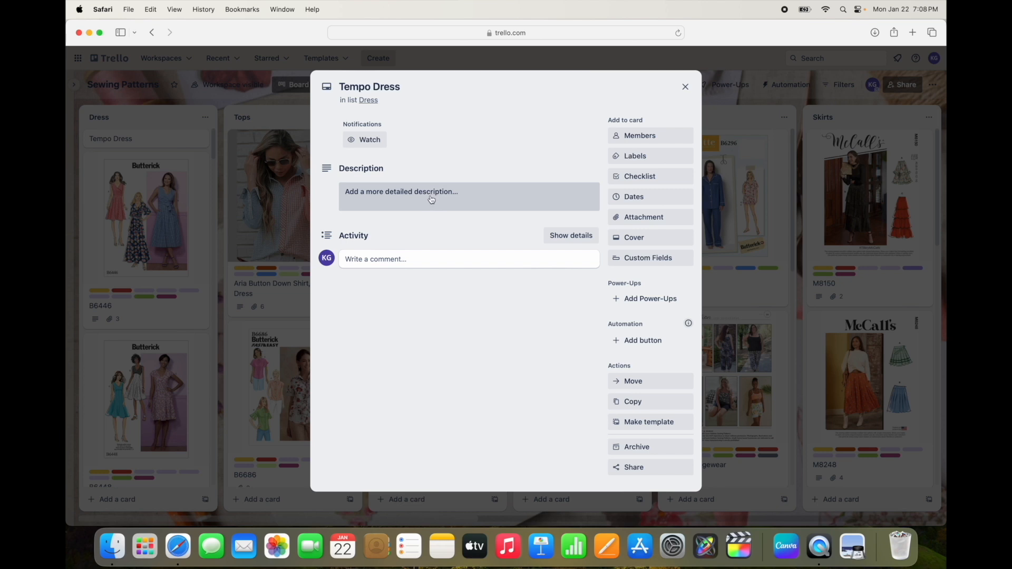
Step: Attach the four pattern screenshots from the Desktop folder to the Tempo Dress card, starting with the 6.59.30 PM dress photo
left_click(654, 221)
left_click(687, 253)
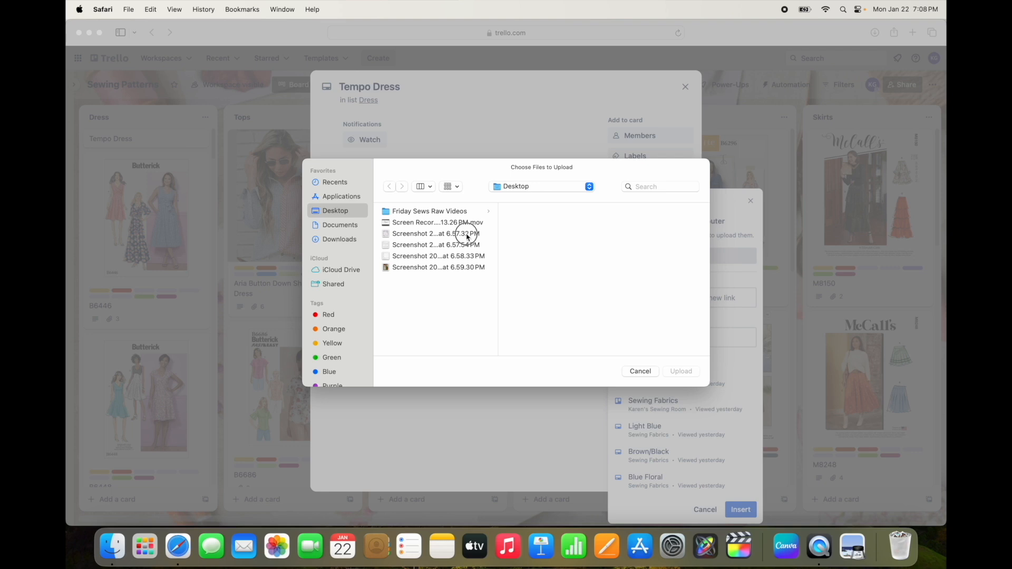
left_click(466, 234)
left_click(461, 246)
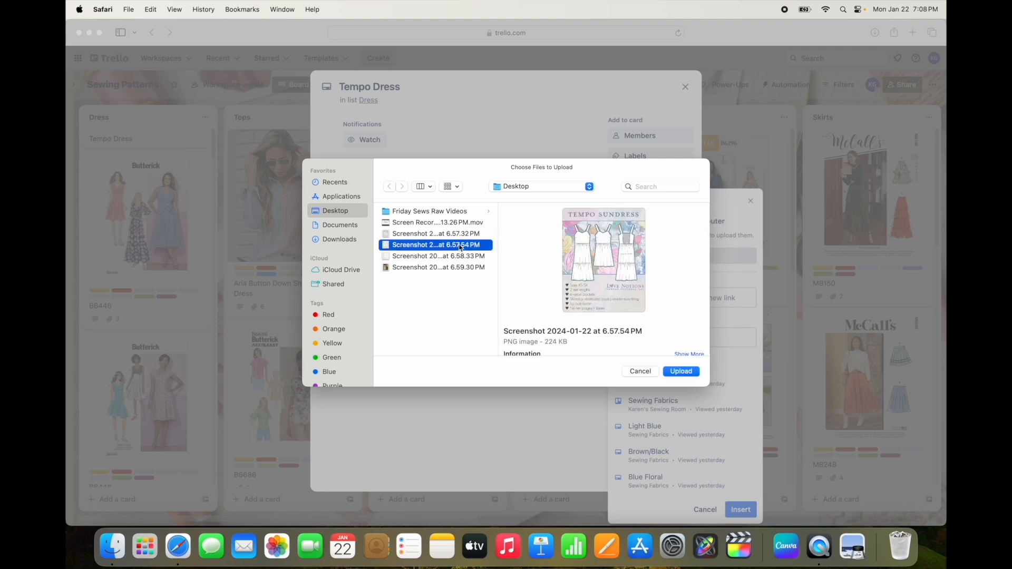
left_click(463, 269)
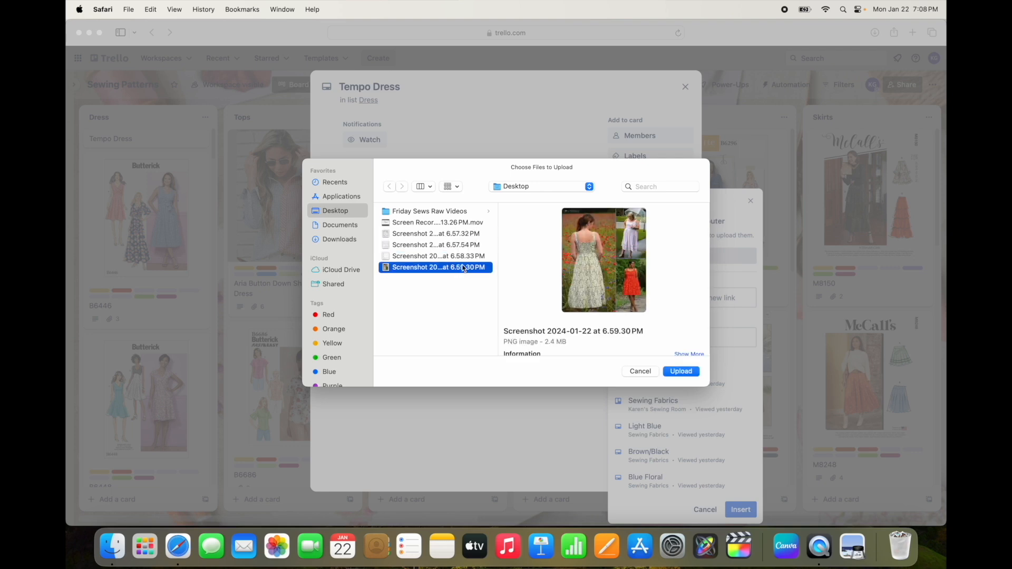
left_click(681, 371)
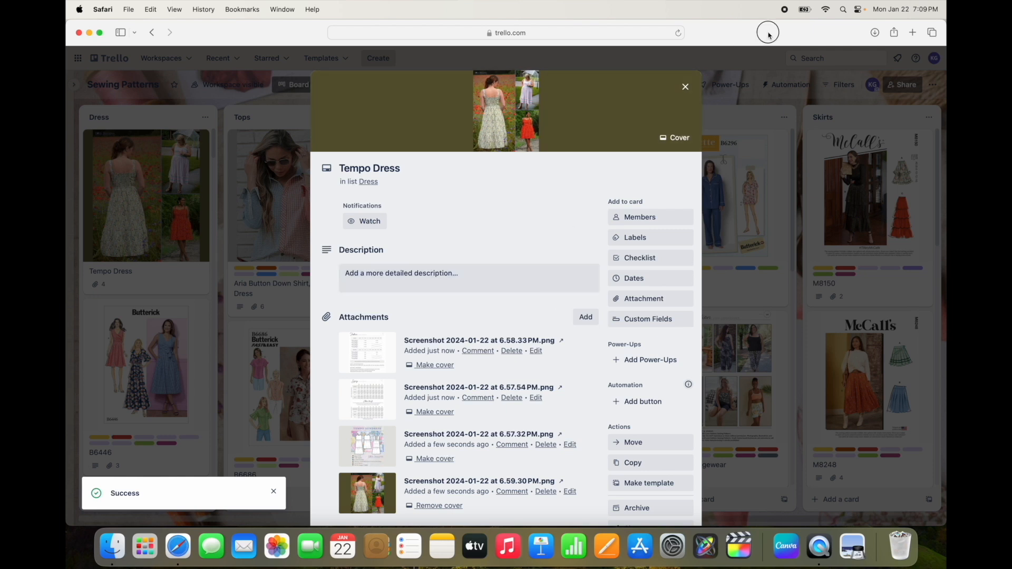
Step: Open the Love Notions Tempo Sundress page in a new browser tab and copy its description text through the skill level line
left_click(913, 33)
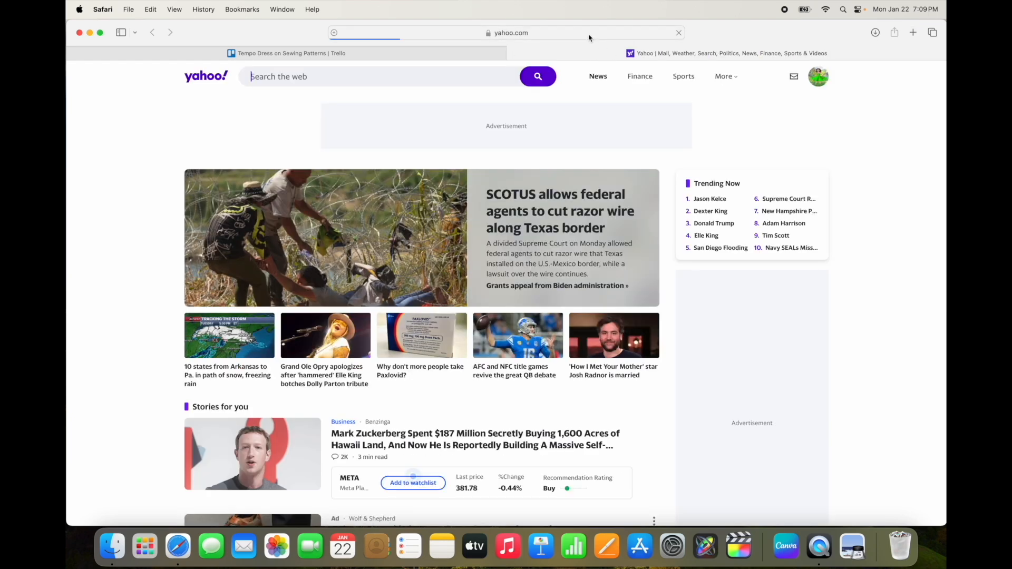
left_click(589, 35)
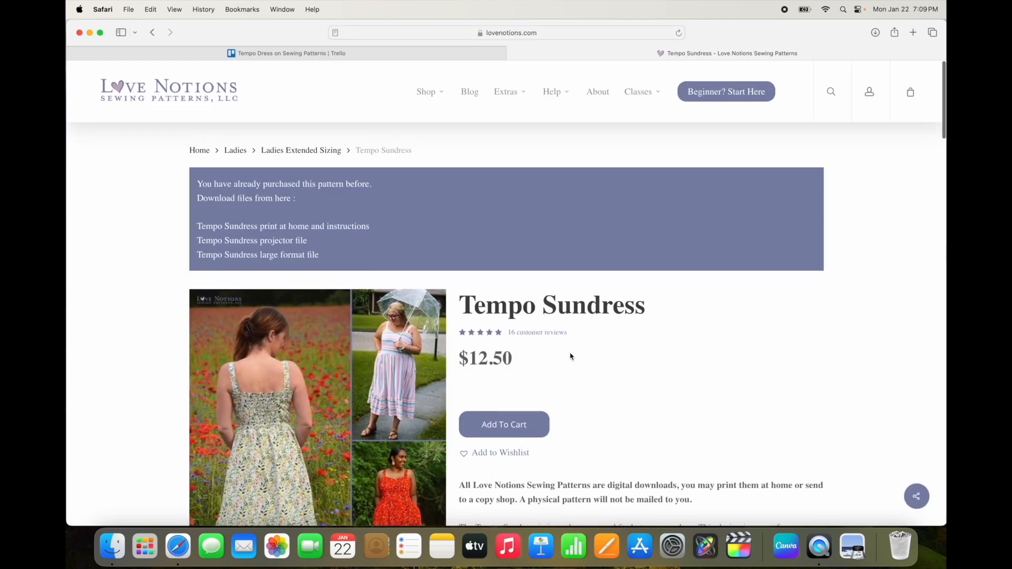
scroll(570, 357, "down", 5)
scroll(570, 357, "down", 5)
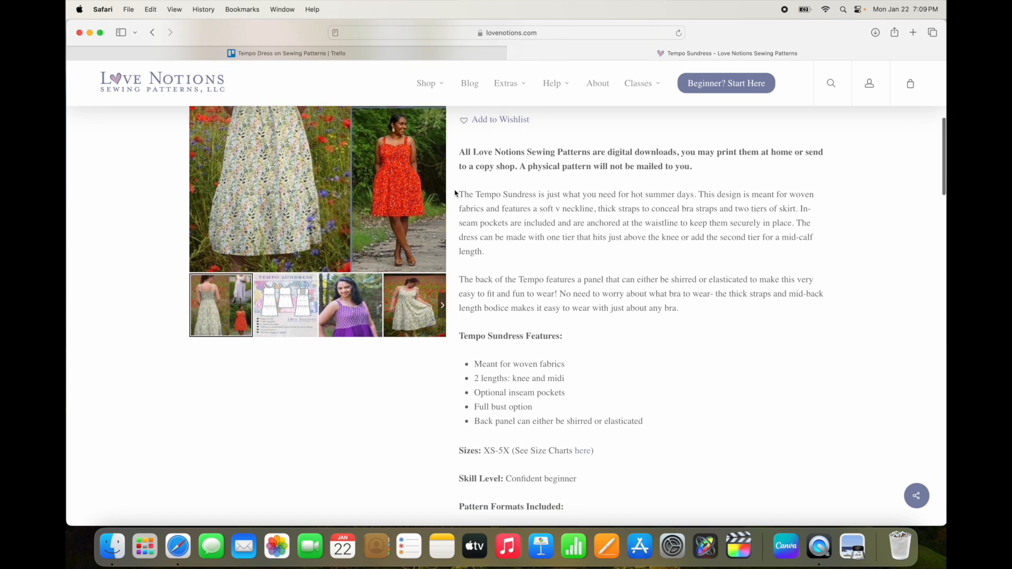
left_click_drag(459, 193, 604, 474)
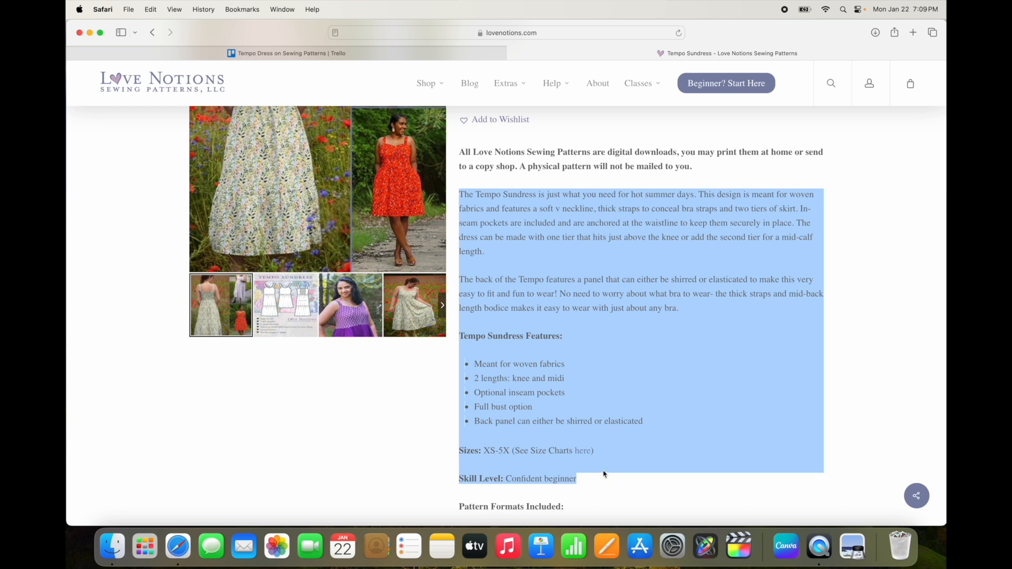
right_click(588, 274)
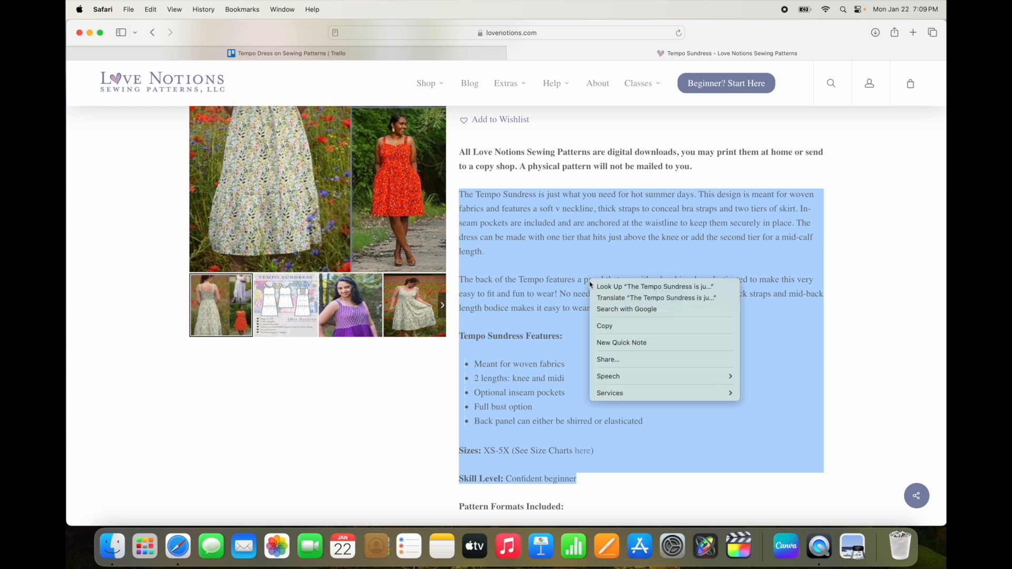
left_click(623, 326)
Step: Paste the copied pattern text into the Tempo Dress card's description on Trello, save it and close the card
left_click(358, 54)
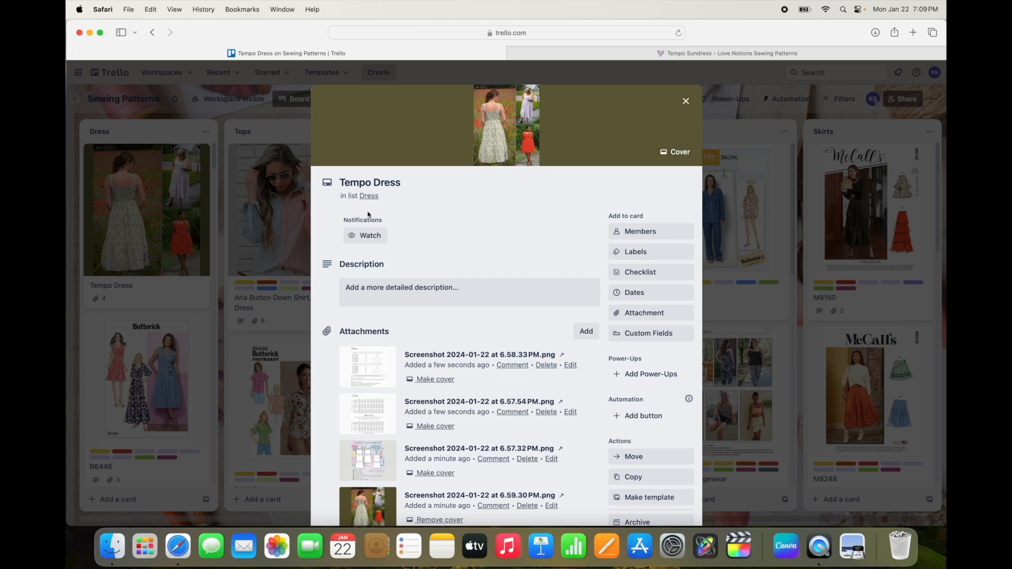
left_click(364, 298)
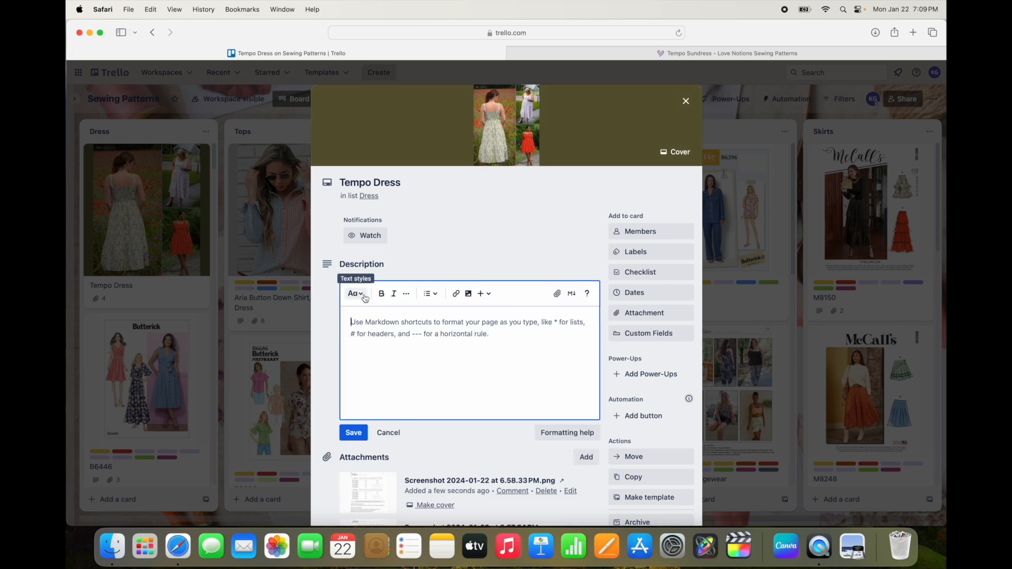
key("super+v")
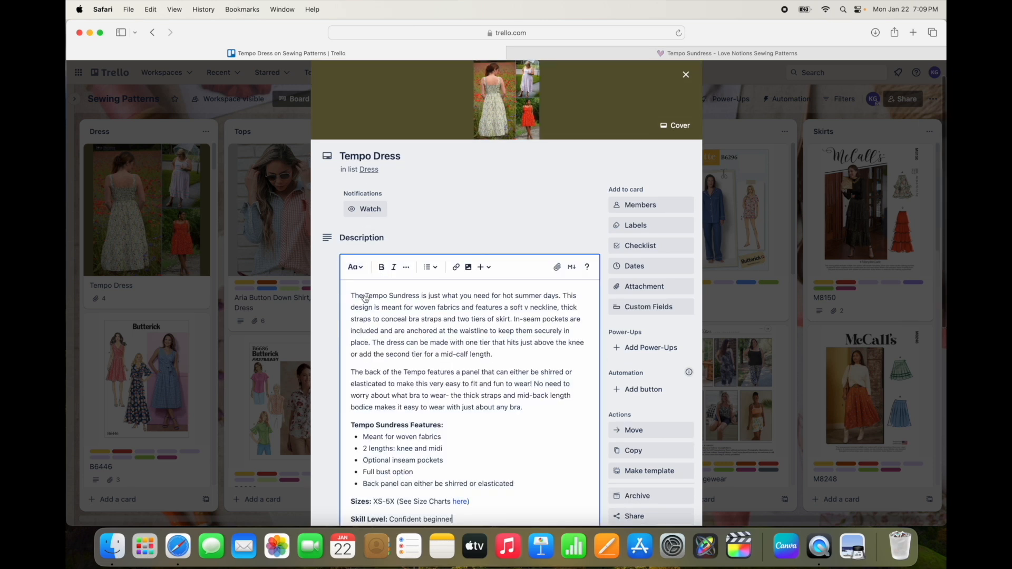
scroll(366, 291, "down", 5)
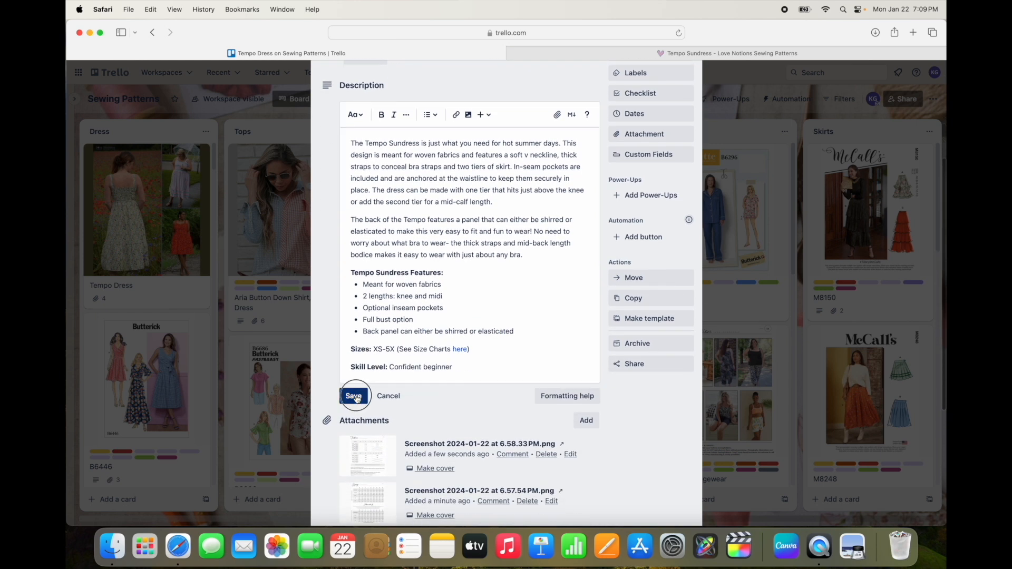
left_click(352, 396)
scroll(469, 349, "down", 3)
scroll(469, 348, "up", 6)
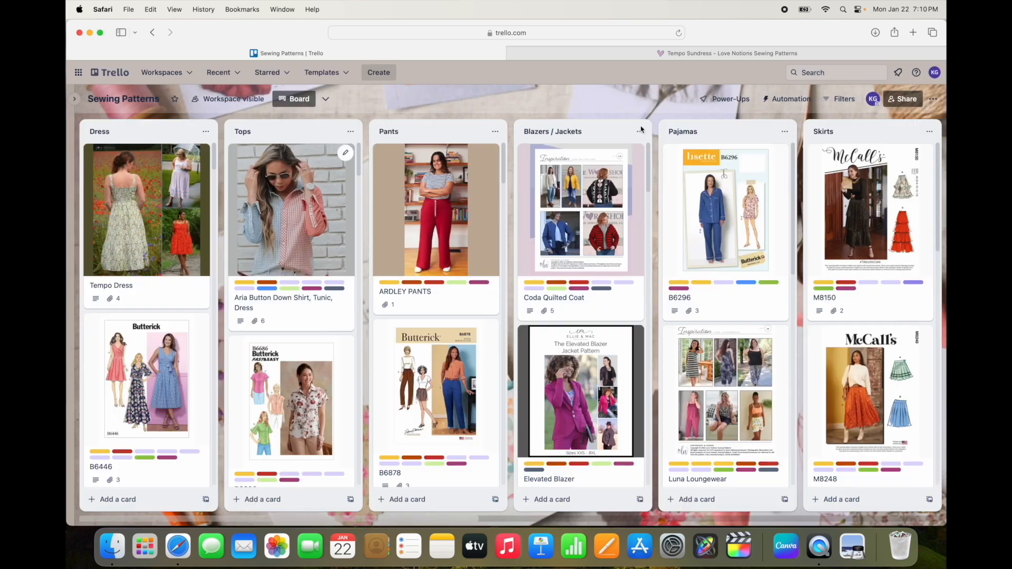
left_click(686, 101)
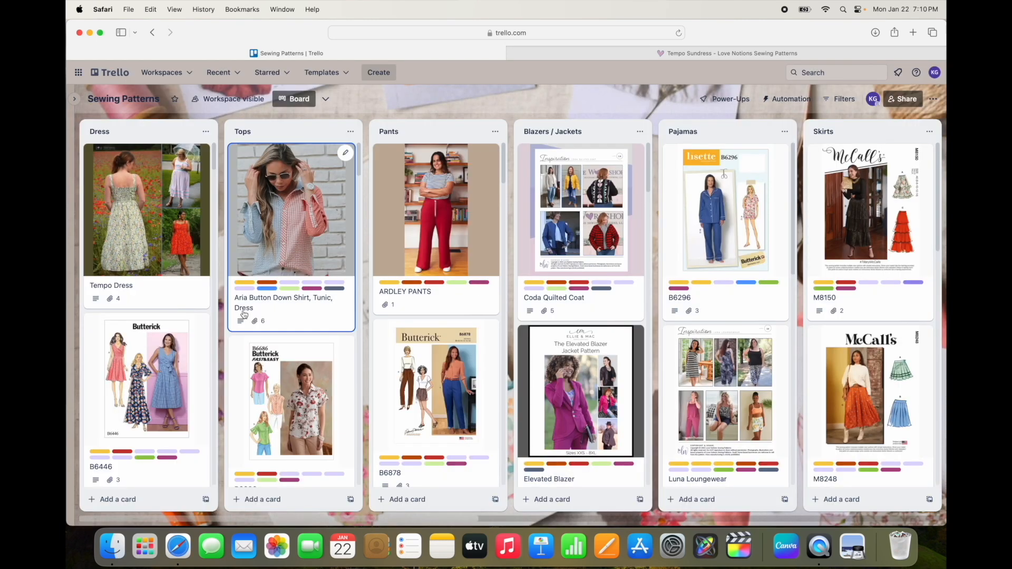
Step: Open the label list of the Tempo Dress card, expand it fully and look through all available labels
left_click(158, 219)
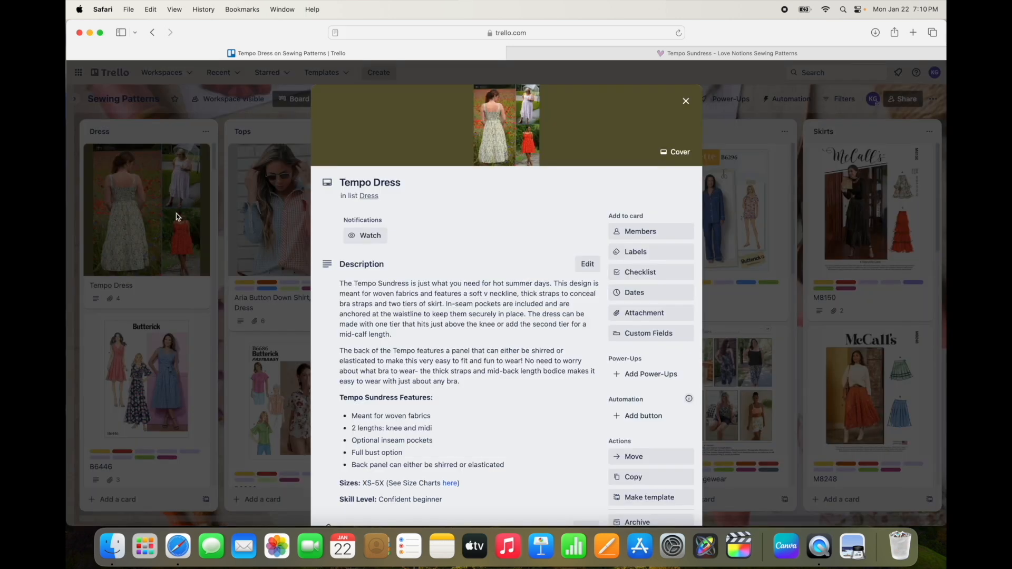
left_click(636, 252)
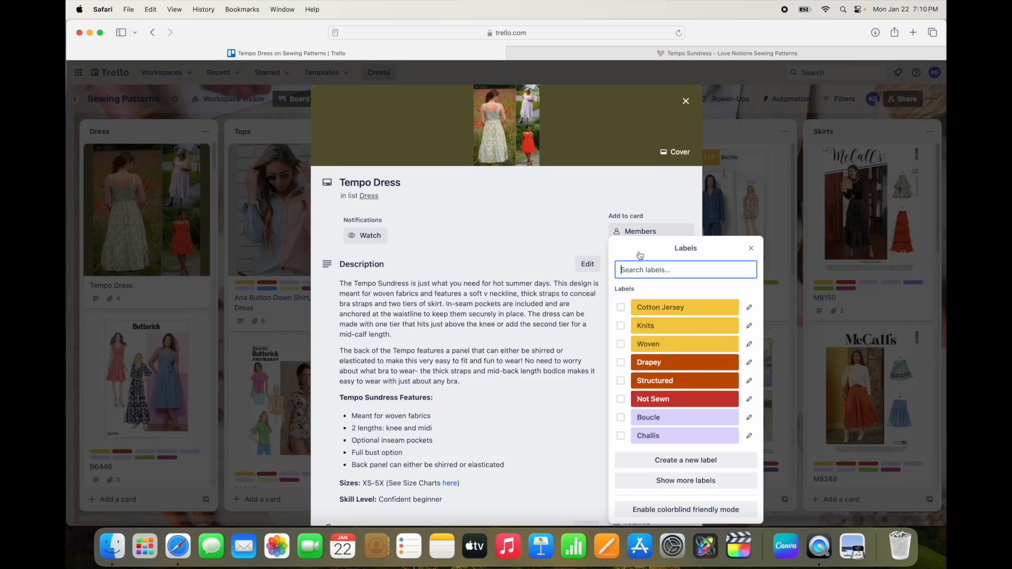
left_click(709, 481)
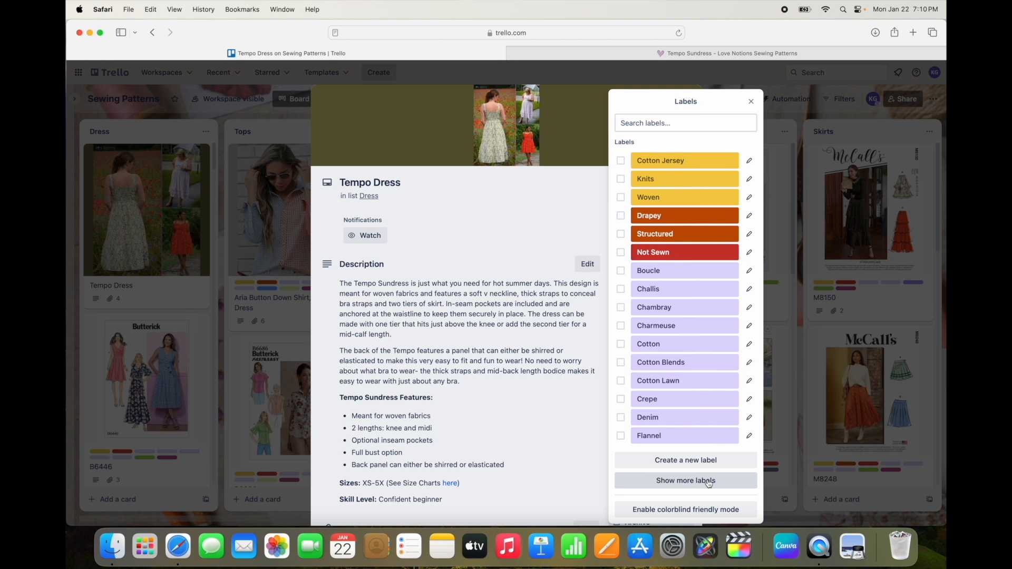
left_click(709, 481)
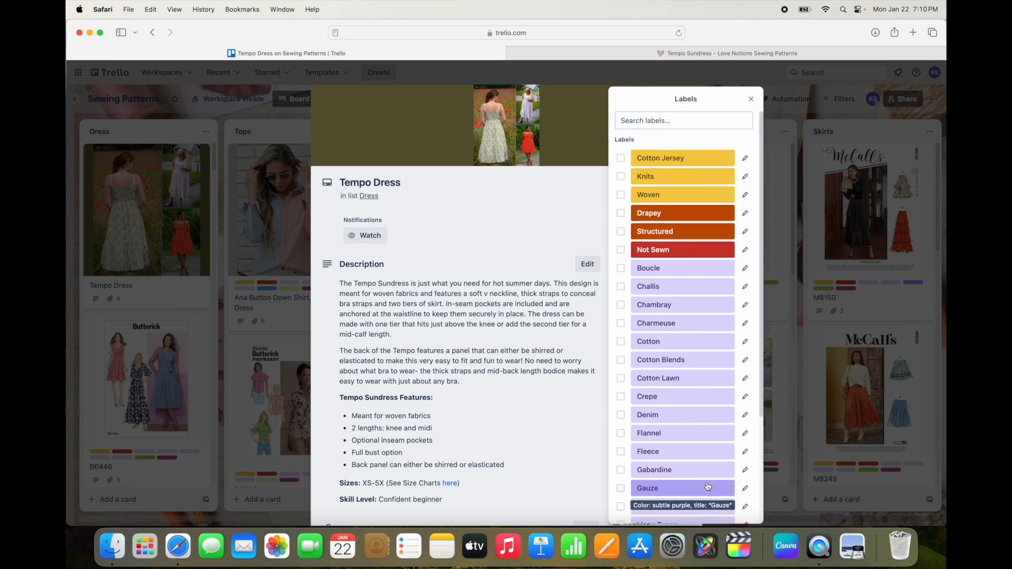
scroll(722, 467, "down", 3)
left_click(708, 482)
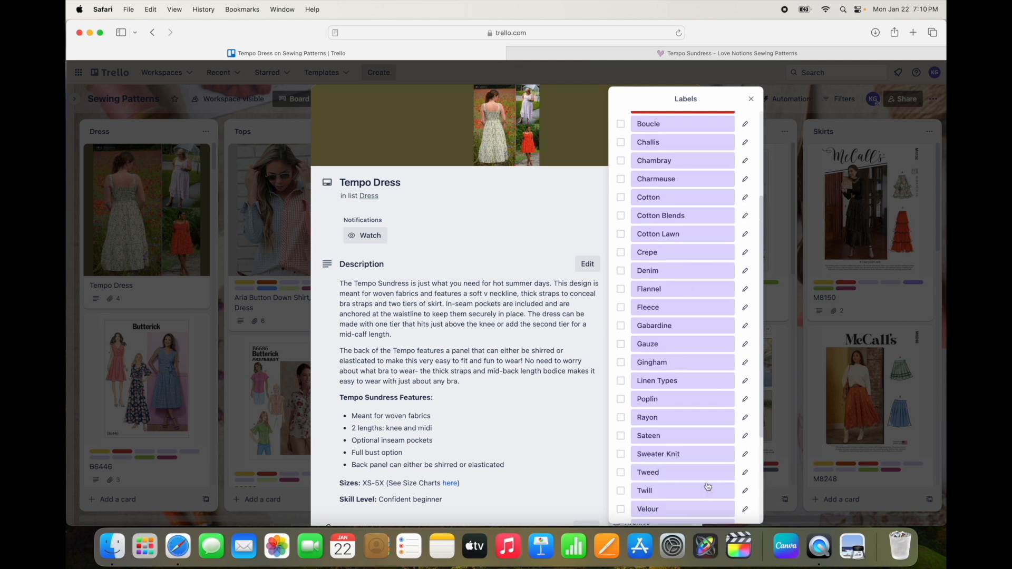
scroll(709, 487, "down", 5)
left_click(708, 482)
scroll(709, 485, "down", 5)
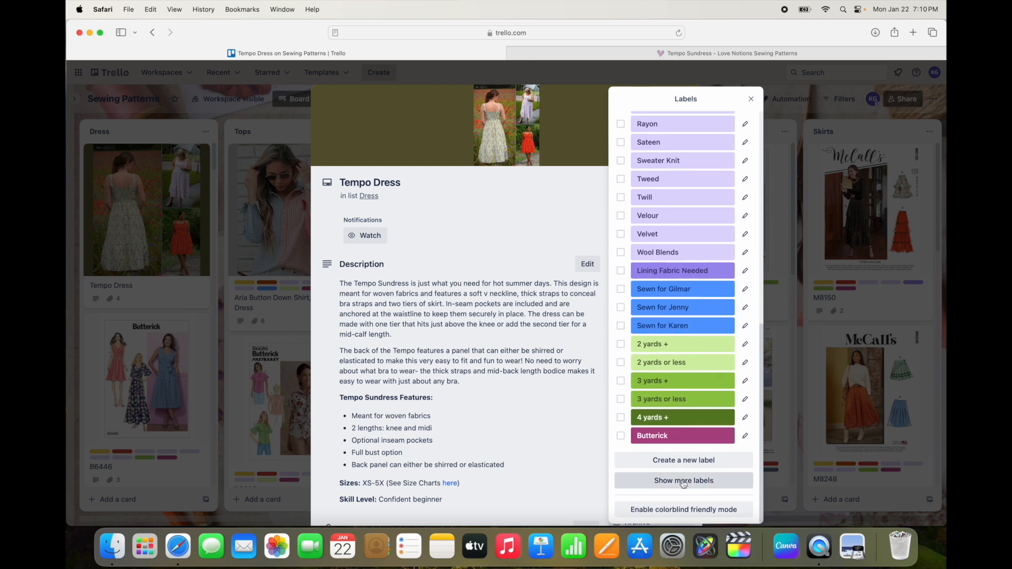
left_click(684, 482)
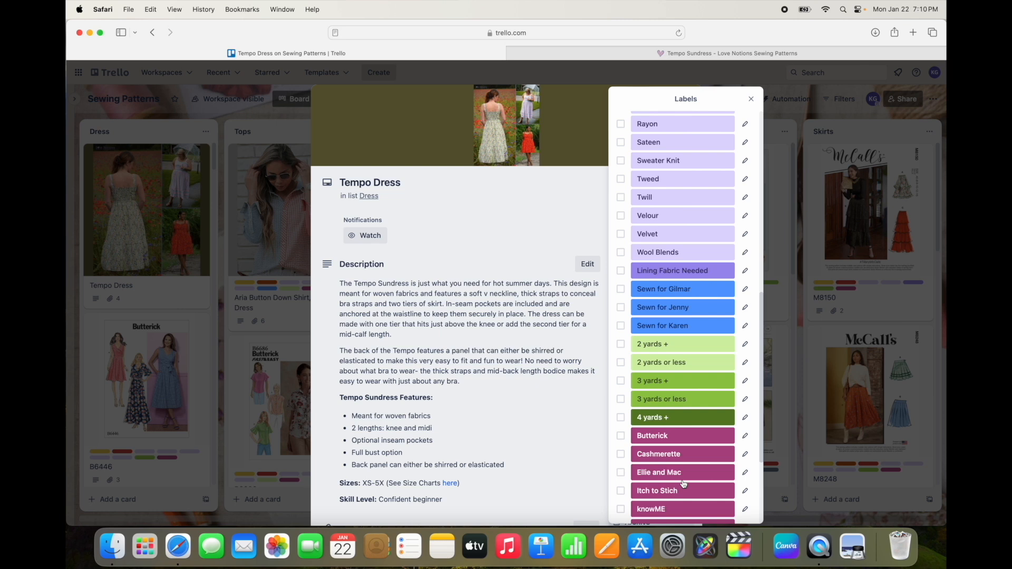
scroll(684, 484, "down", 5)
left_click(684, 482)
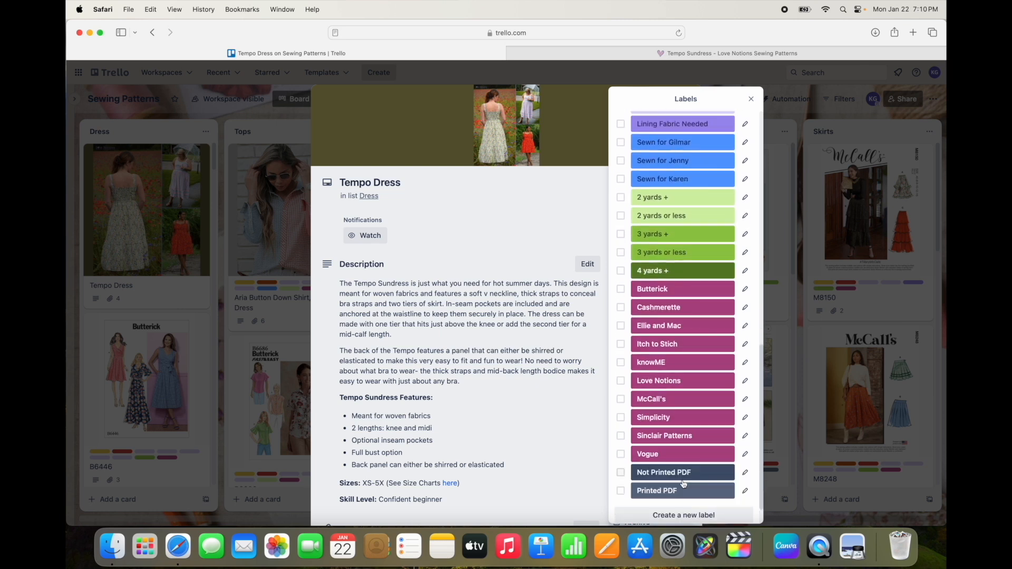
scroll(684, 484, "down", 2)
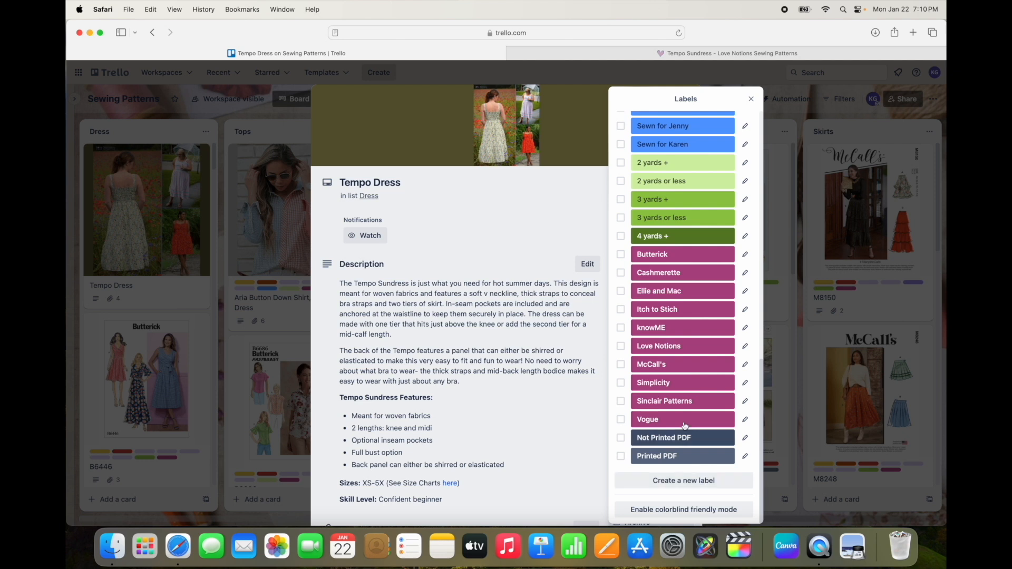
Step: Apply the Drapey and Woven labels to the Tempo Dress card
scroll(686, 423, "up", 2)
scroll(687, 422, "up", 15)
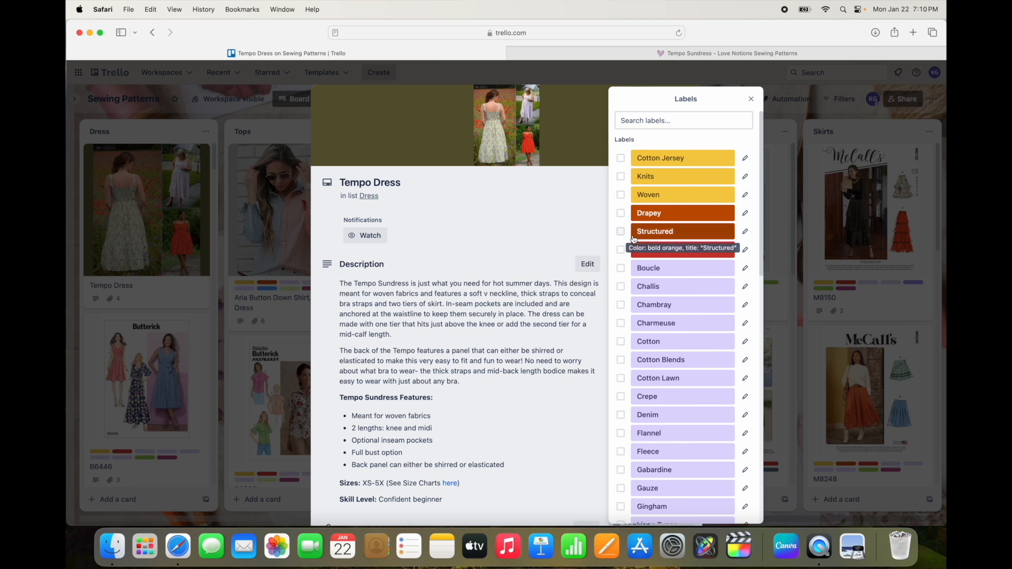
left_click(621, 214)
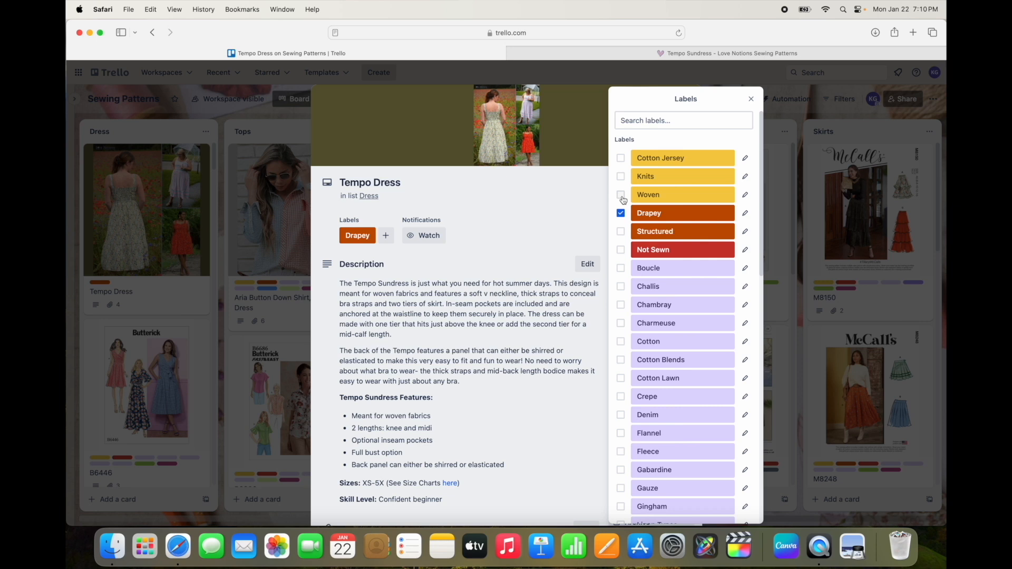
left_click(622, 197)
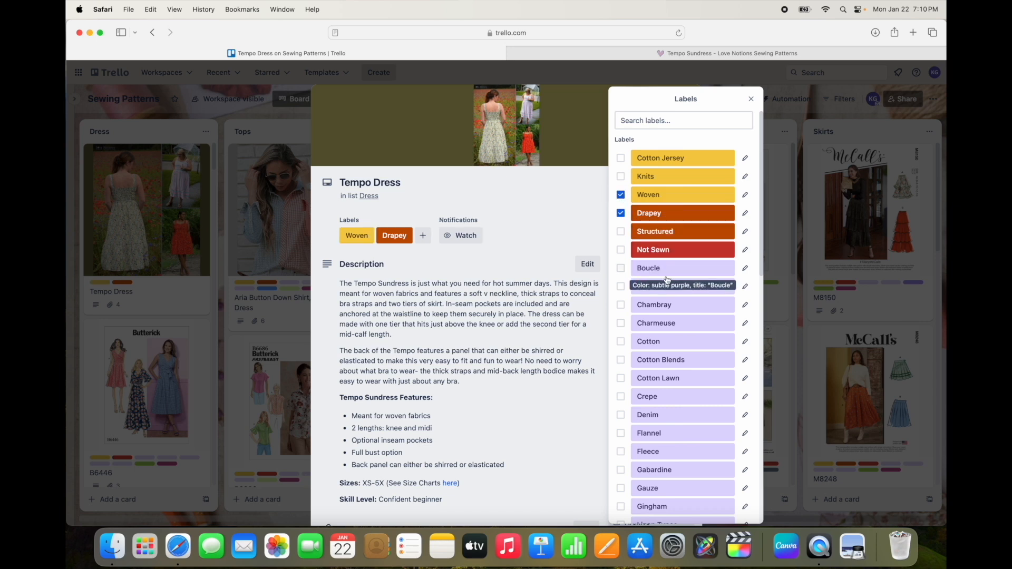
scroll(667, 272, "down", 3)
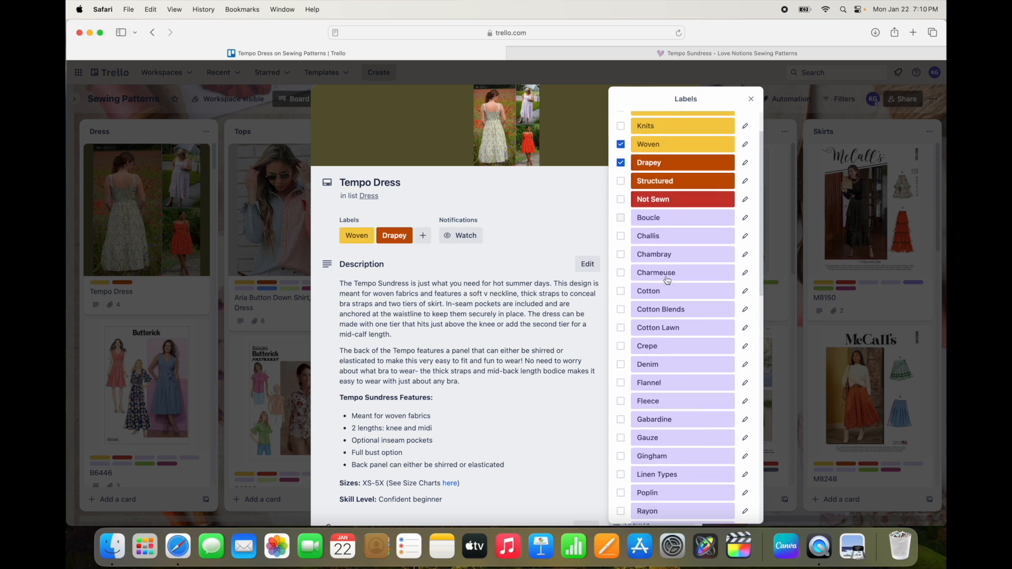
Step: Look up the fabric recommendations in the fabric requirements on the Love Notions Tempo Sundress page
left_click(734, 53)
scroll(696, 181, "down", 12)
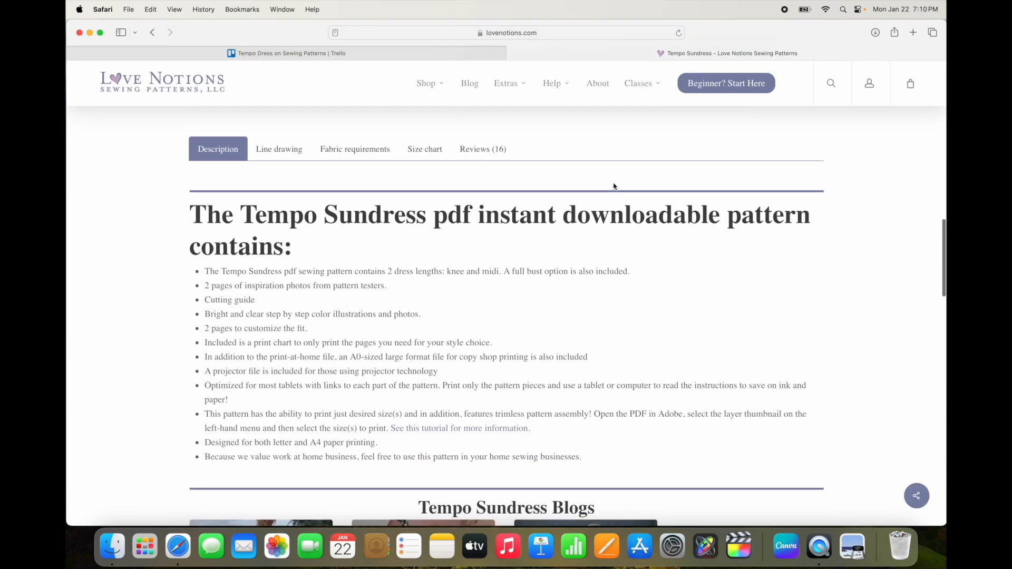
left_click(371, 154)
scroll(680, 247, "down", 6)
scroll(681, 247, "down", 4)
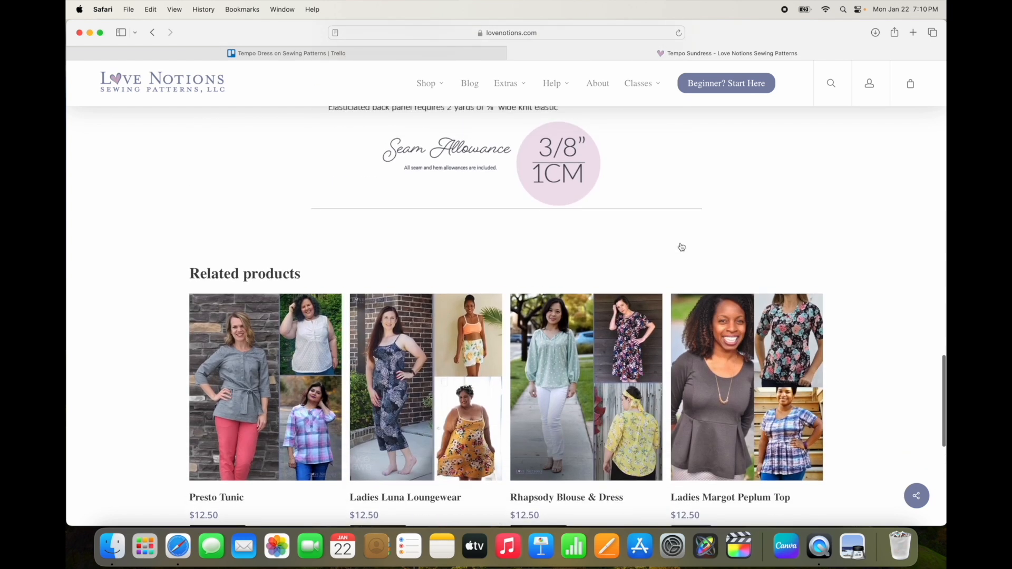
scroll(682, 247, "up", 3)
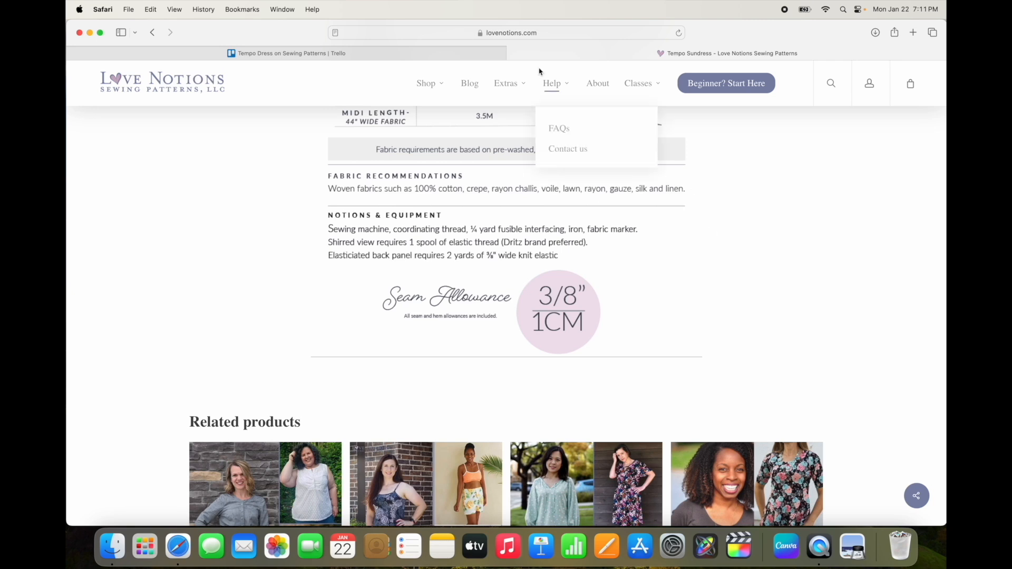
Step: Return to the Trello card and apply the fabric labels Challis, Cotton, Crepe, Gauze, Linen Types and Rayon
left_click(388, 53)
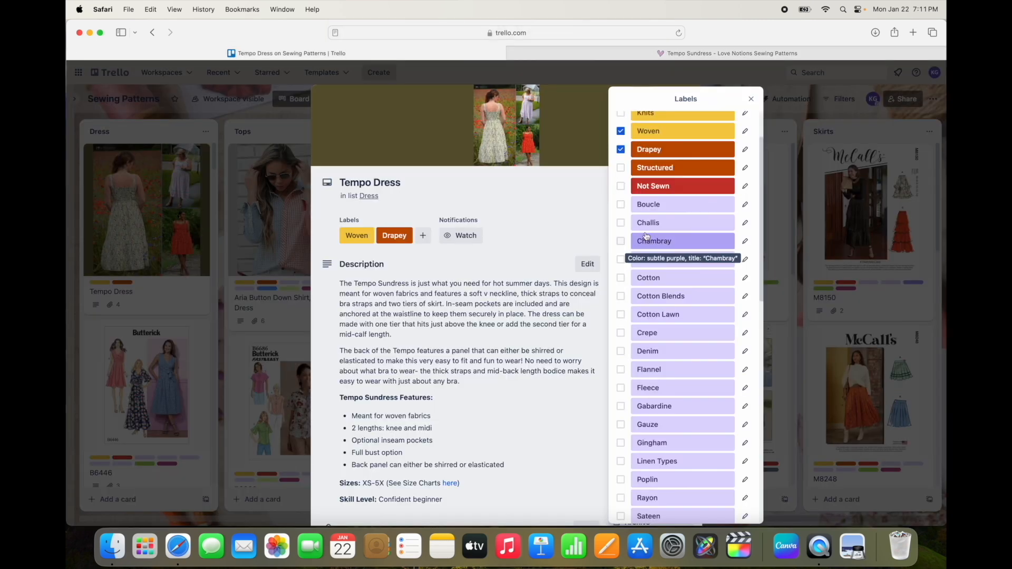
left_click(622, 225)
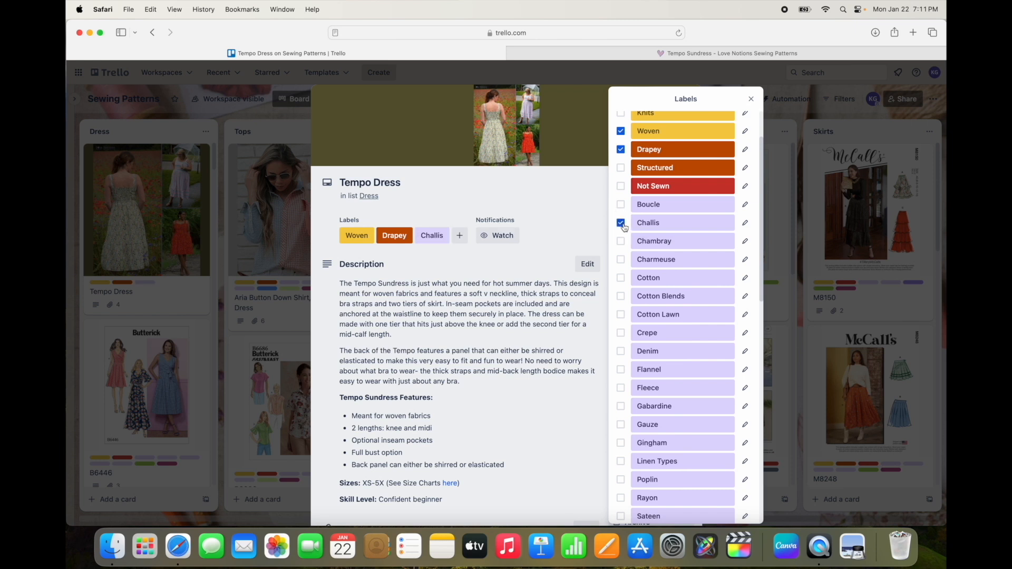
left_click(622, 280)
left_click(621, 333)
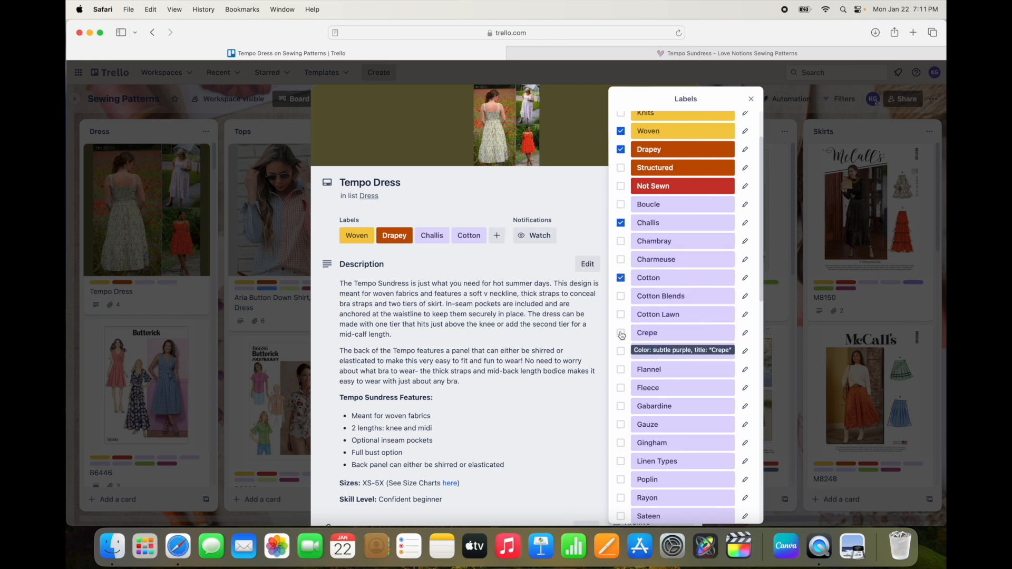
scroll(655, 332, "down", 5)
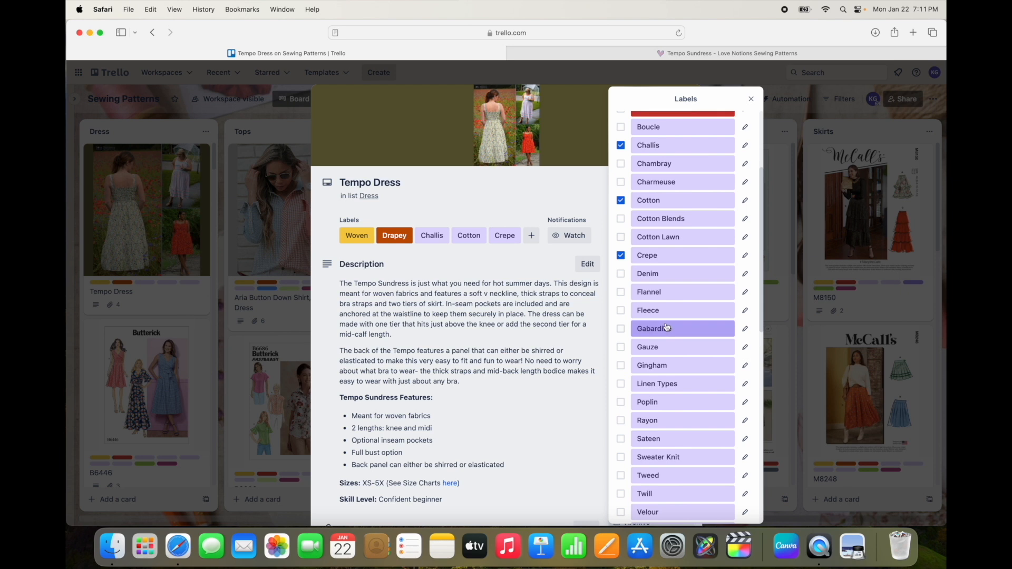
left_click(660, 293)
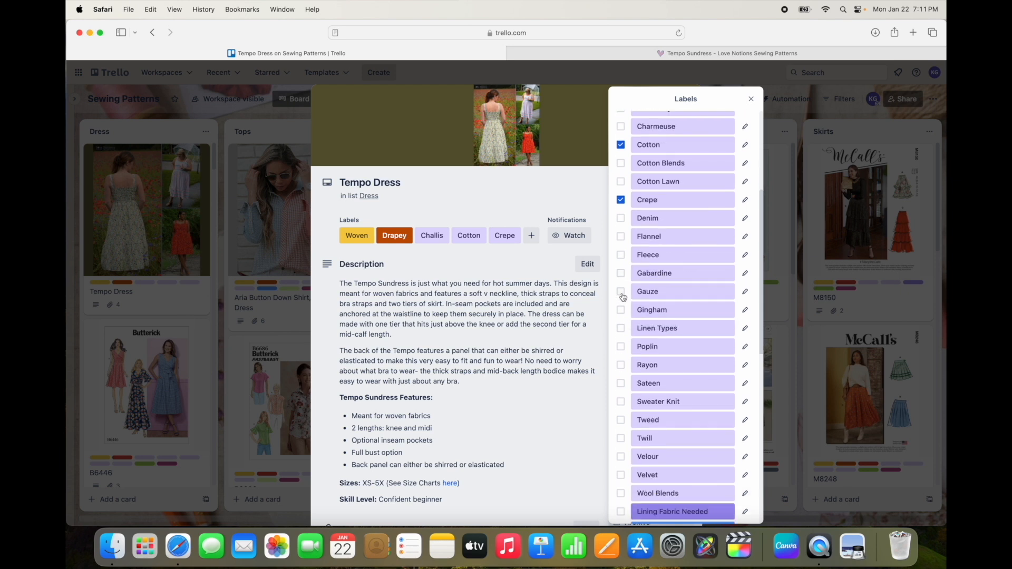
left_click(622, 330)
left_click(622, 364)
Step: Apply the "3 yards or less" fabric amount label to the Tempo Dress card
scroll(679, 361, "down", 3)
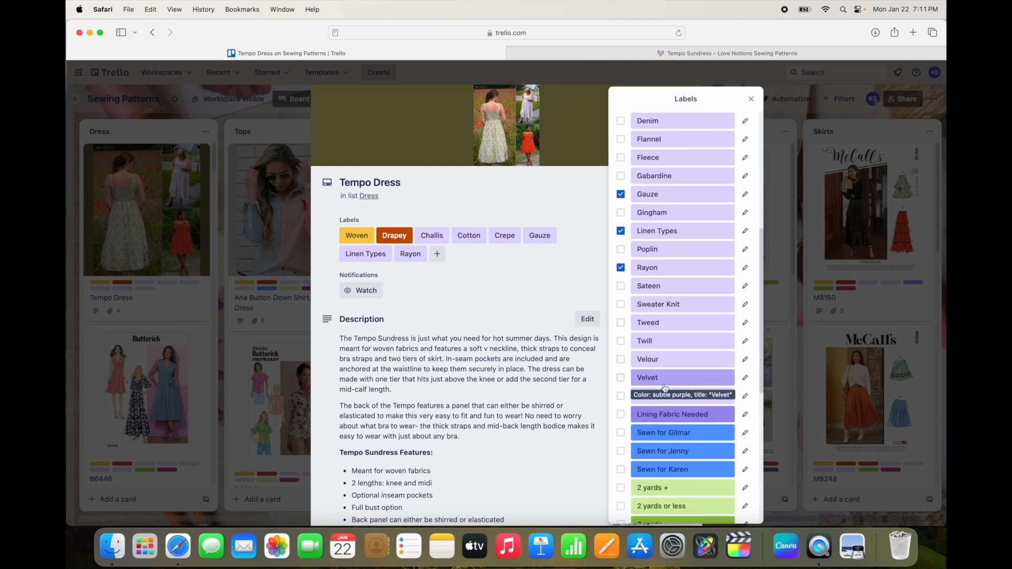
scroll(685, 351, "down", 3)
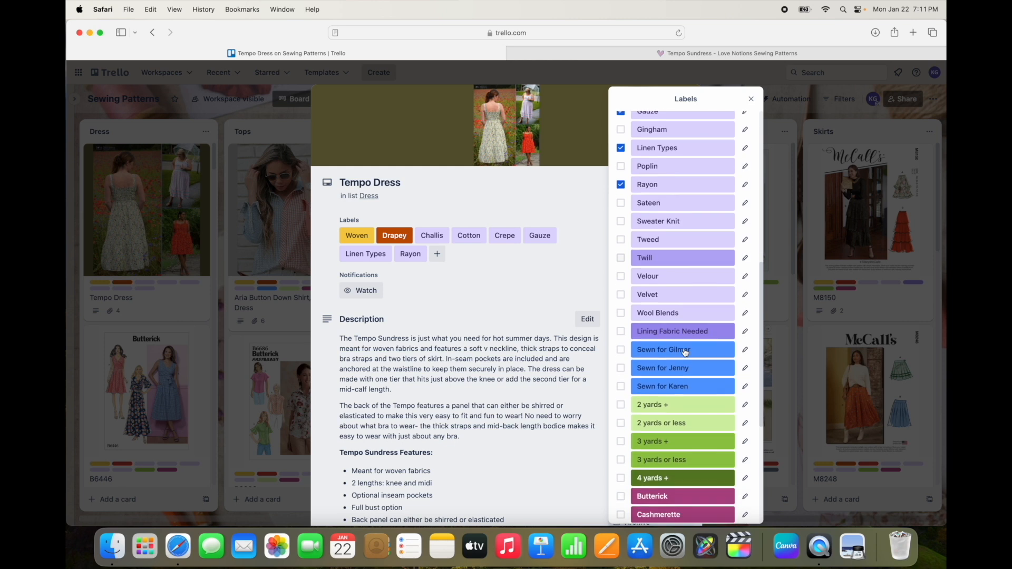
scroll(685, 352, "down", 2)
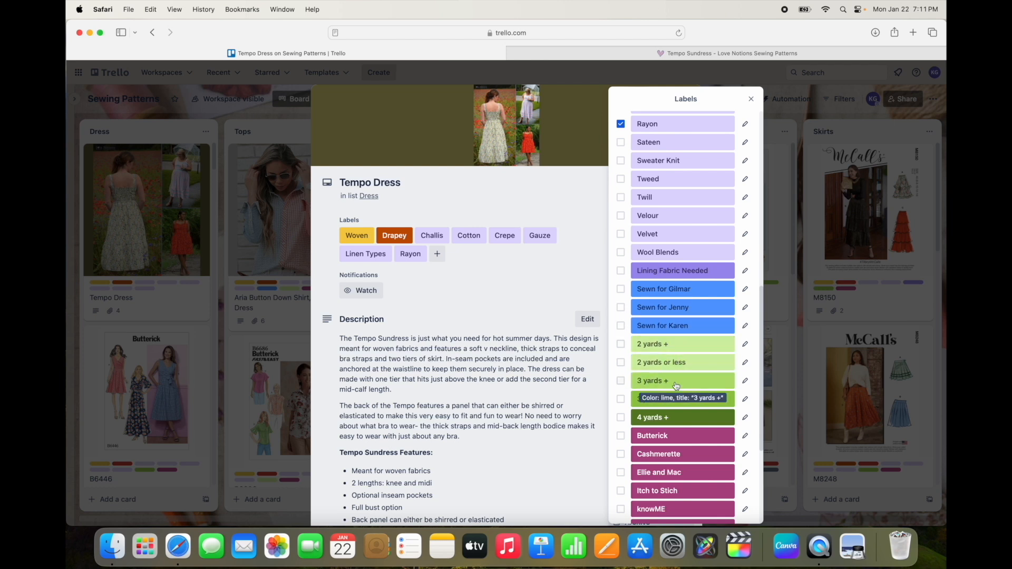
scroll(676, 386, "down", 2)
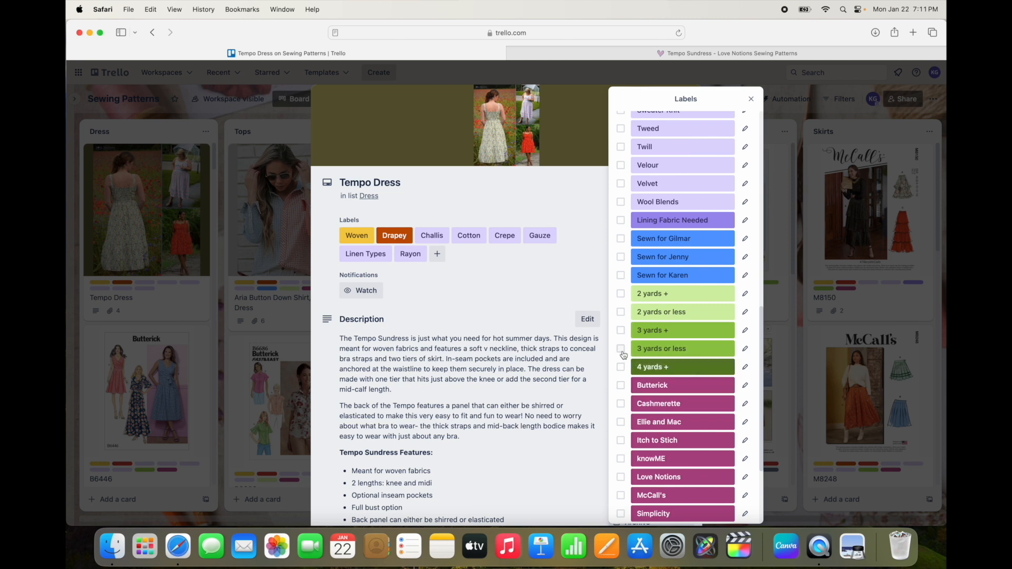
scroll(623, 354, "down", 1)
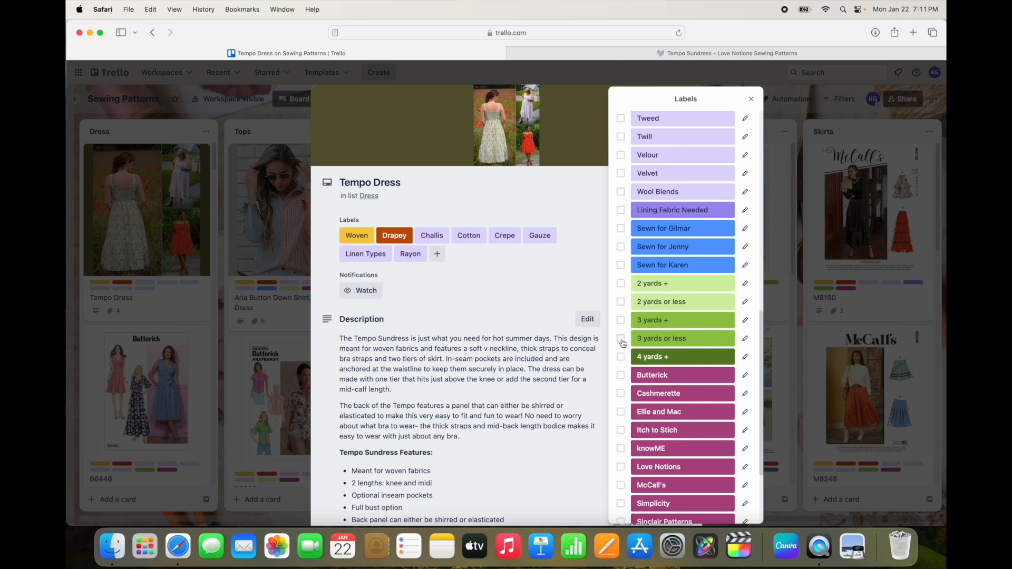
left_click(622, 340)
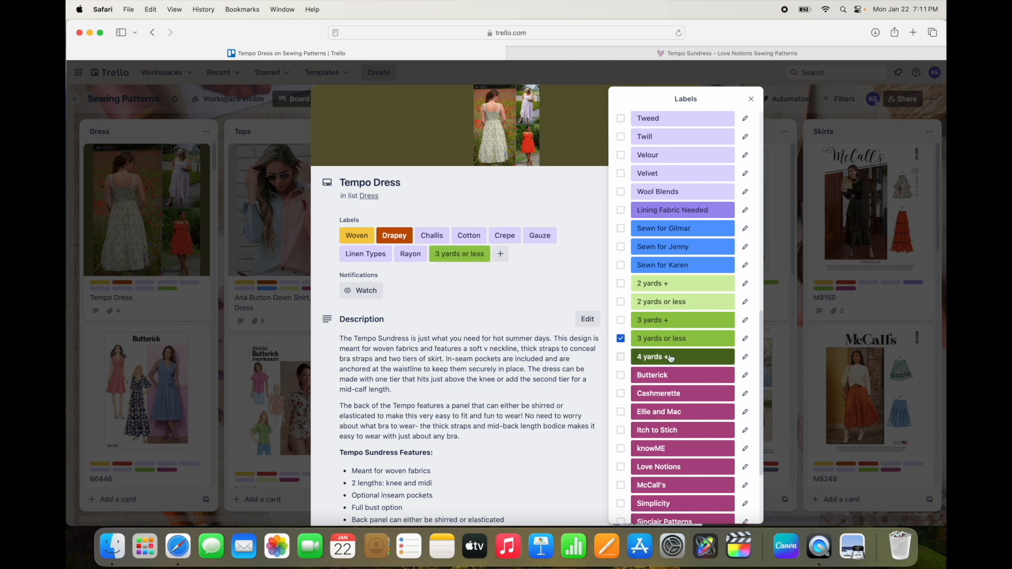
Step: Add the Love Notions and Not Printed PDF labels to the Tempo Dress card and close the card
scroll(669, 358, "down", 4)
scroll(670, 359, "down", 1)
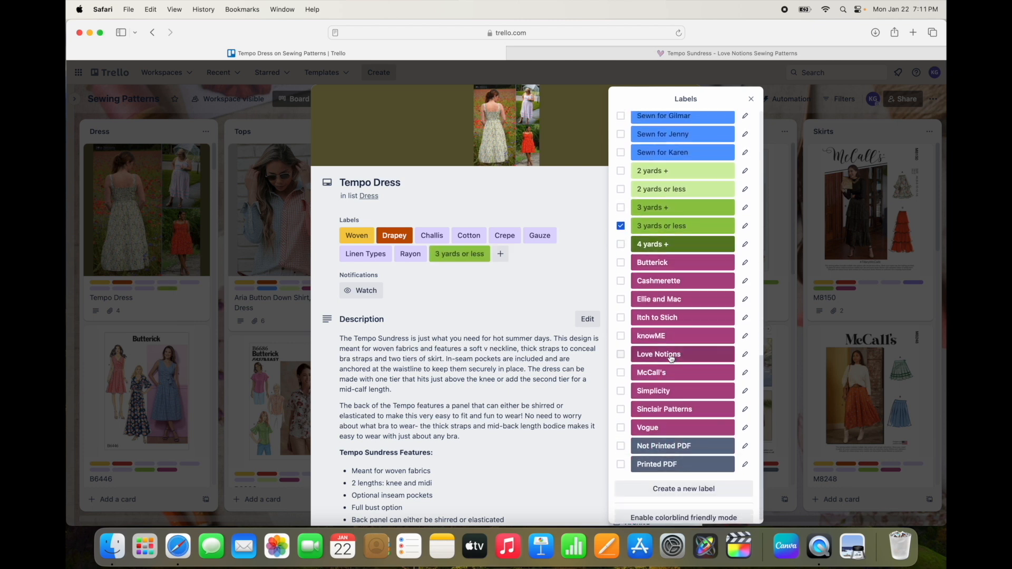
left_click(621, 356)
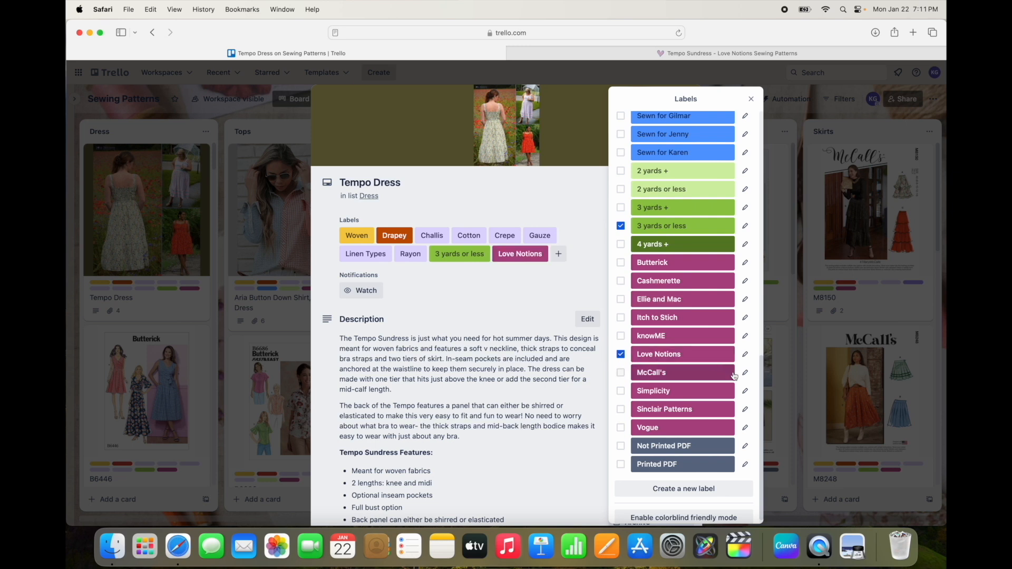
scroll(686, 407, "down", 1)
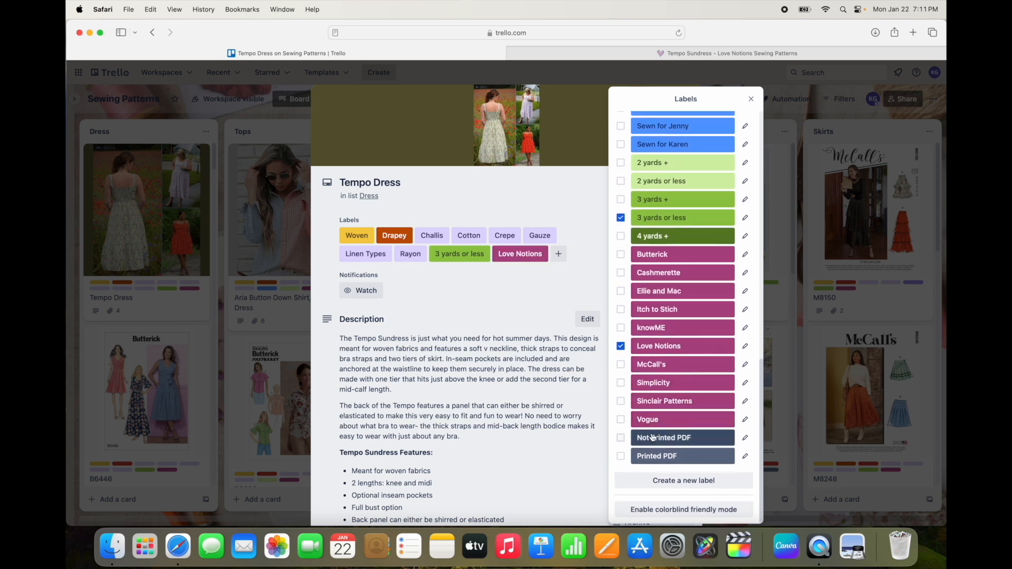
left_click(621, 439)
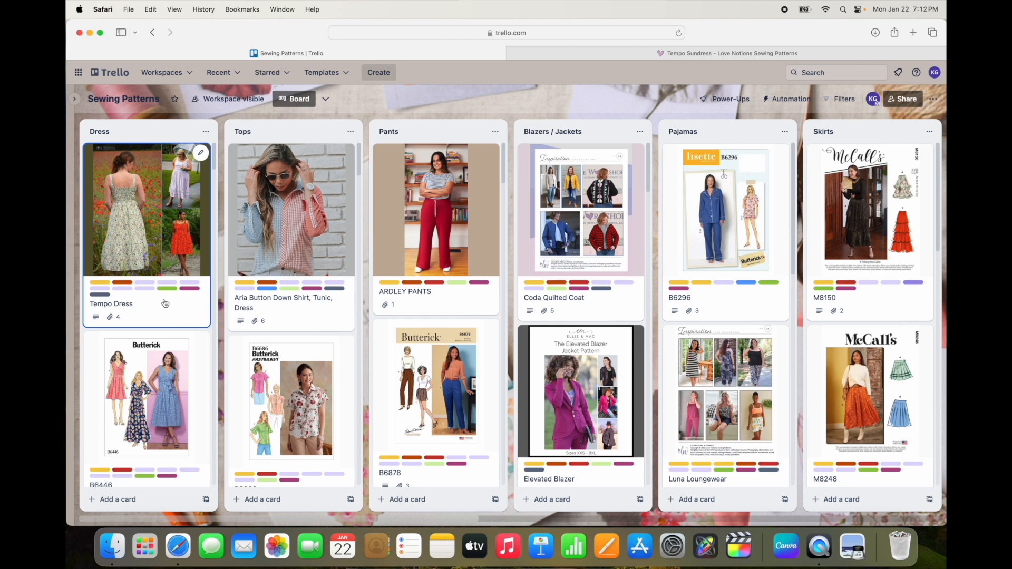
Step: Sort the Dress list alphabetically by card name and scroll down through the sorted cards
left_click(206, 133)
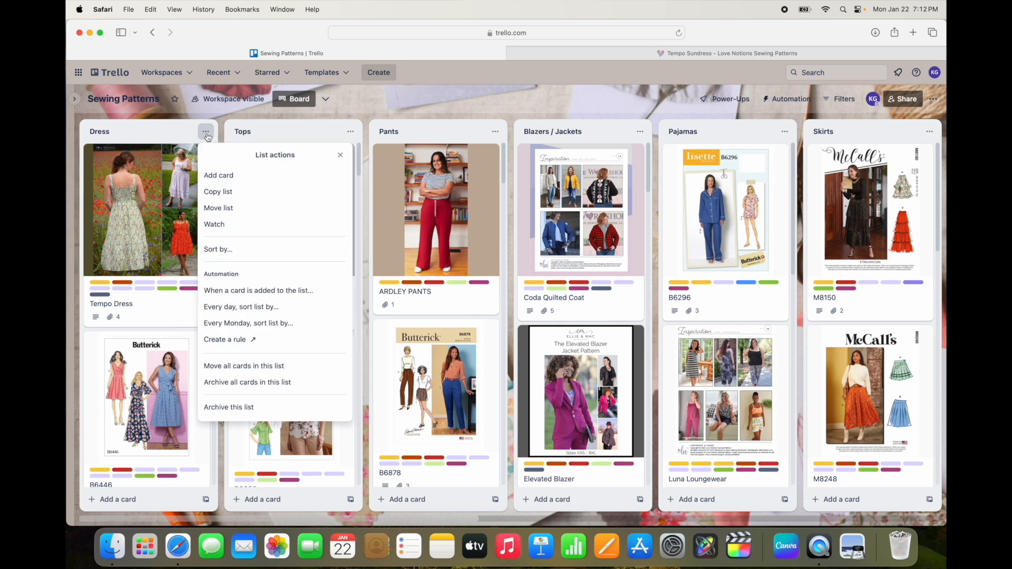
left_click(240, 249)
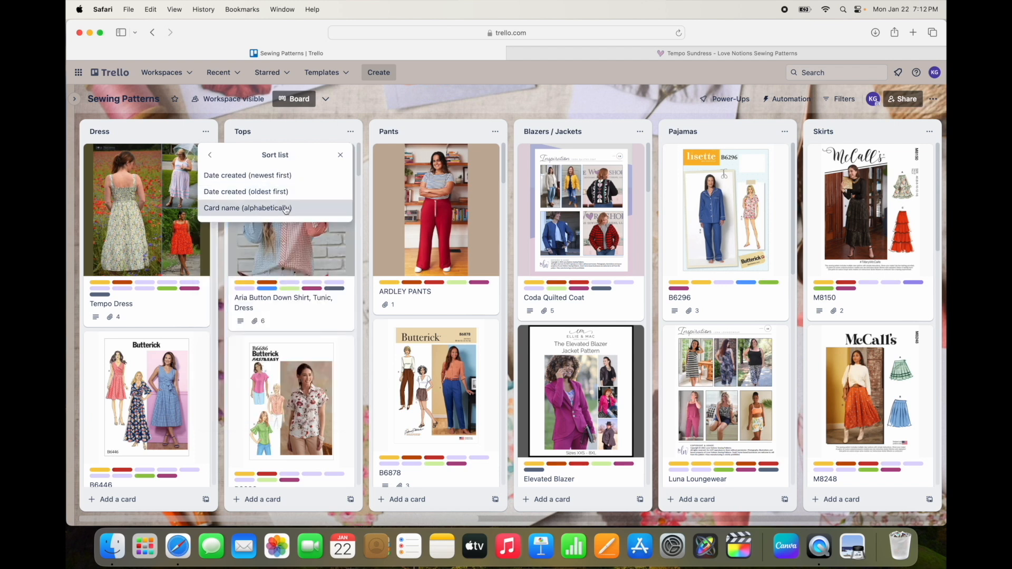
left_click(248, 208)
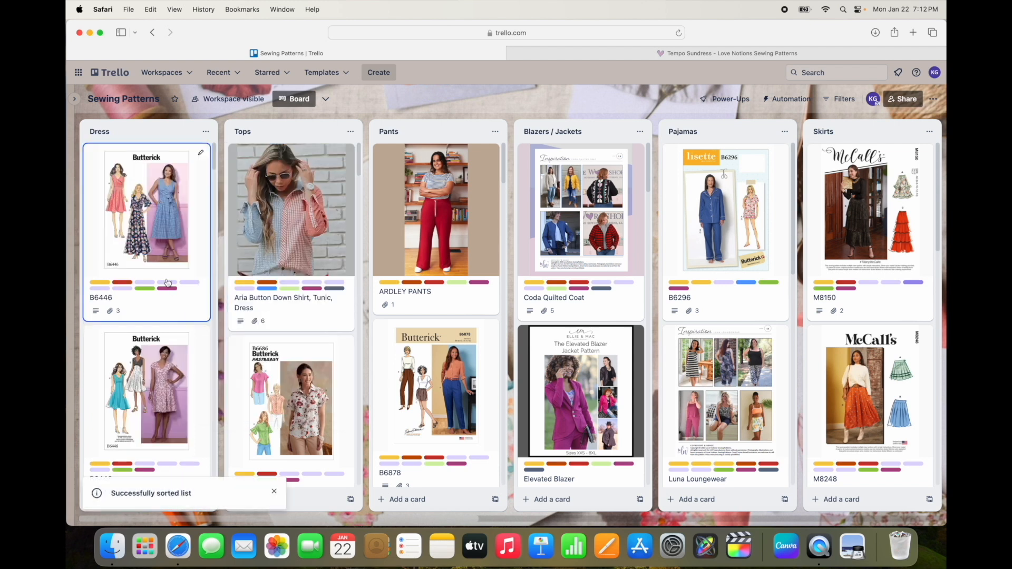
scroll(168, 283, "down", 10)
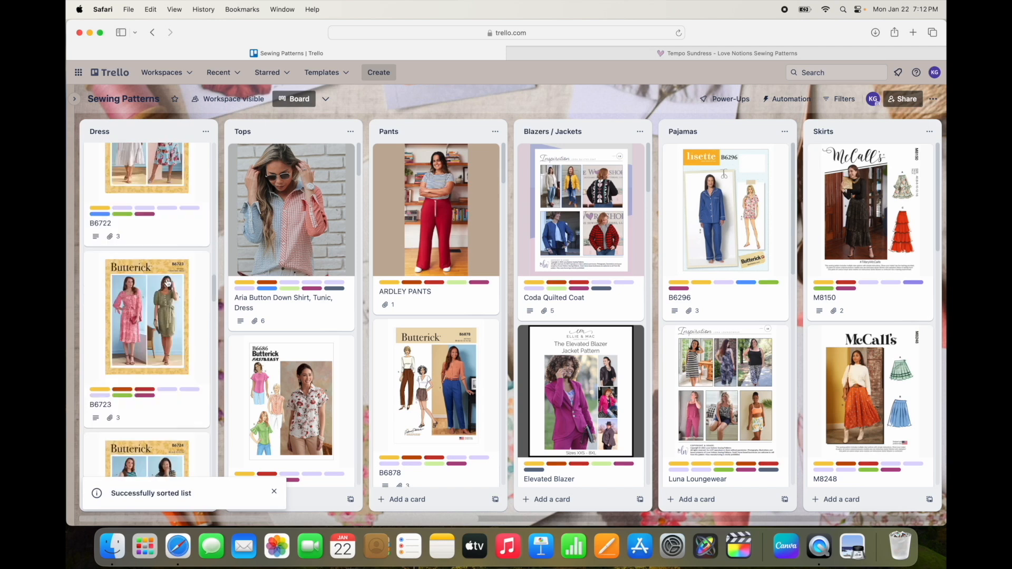
Step: Look through the sorted Dress list down to the Tempo Dress card to check its alphabetical place
scroll(167, 283, "down", 10)
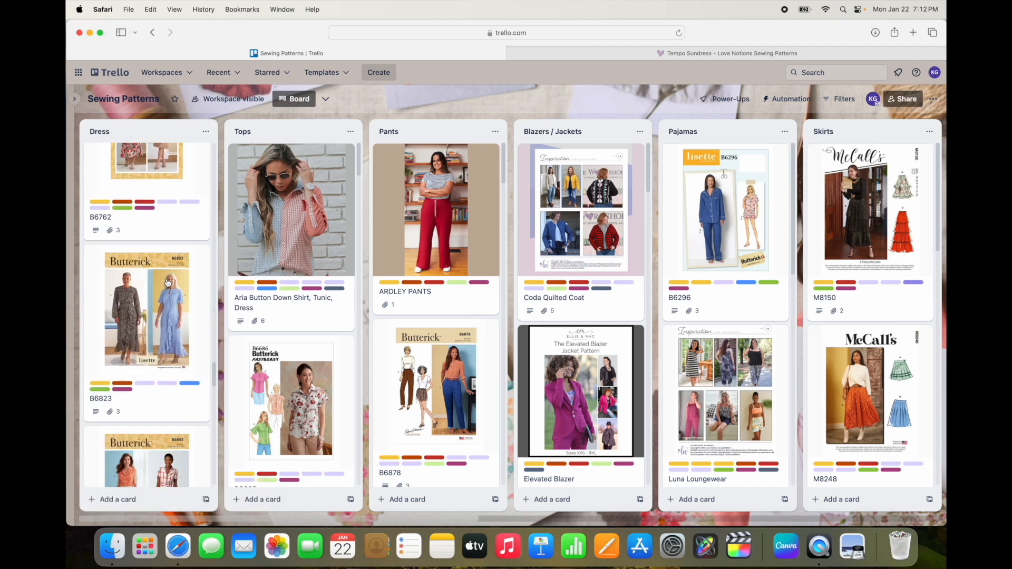
scroll(168, 283, "down", 10)
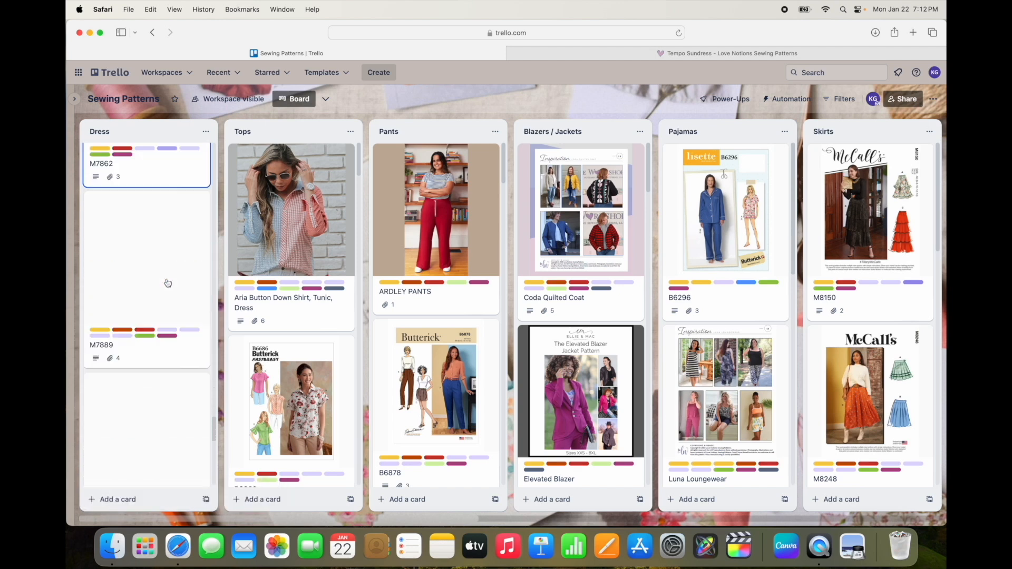
scroll(167, 283, "down", 10)
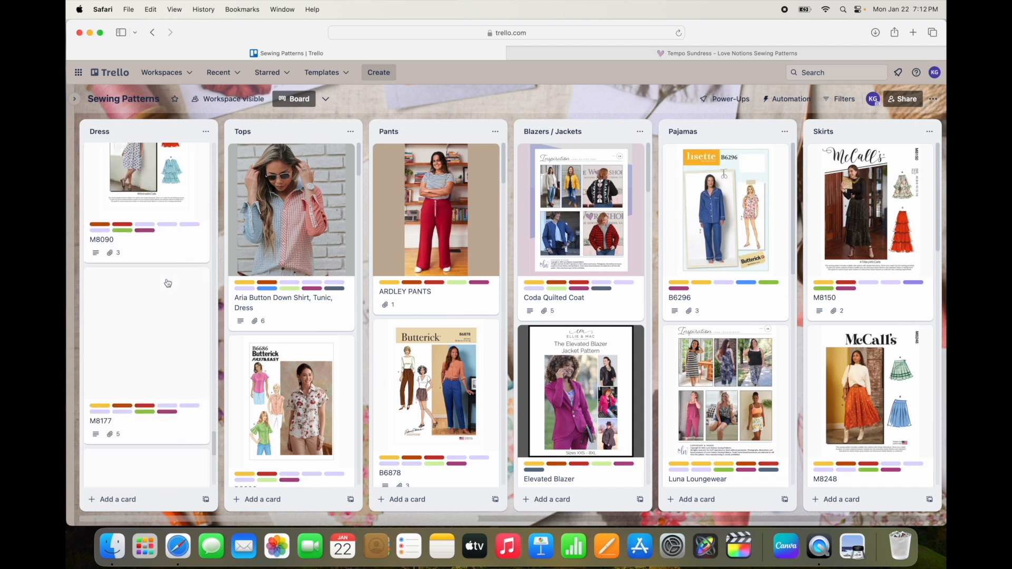
scroll(167, 283, "down", 10)
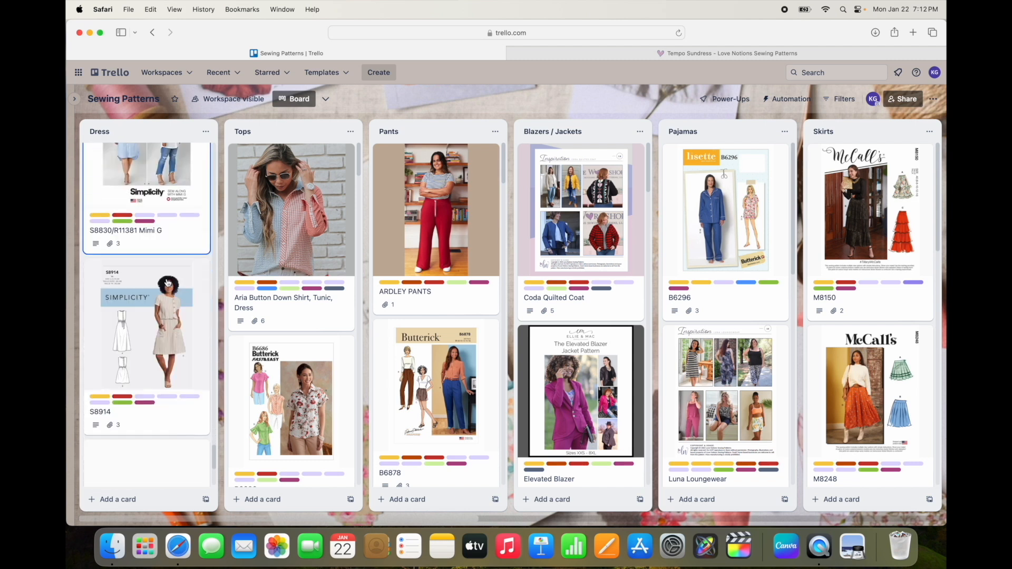
scroll(167, 283, "down", 3)
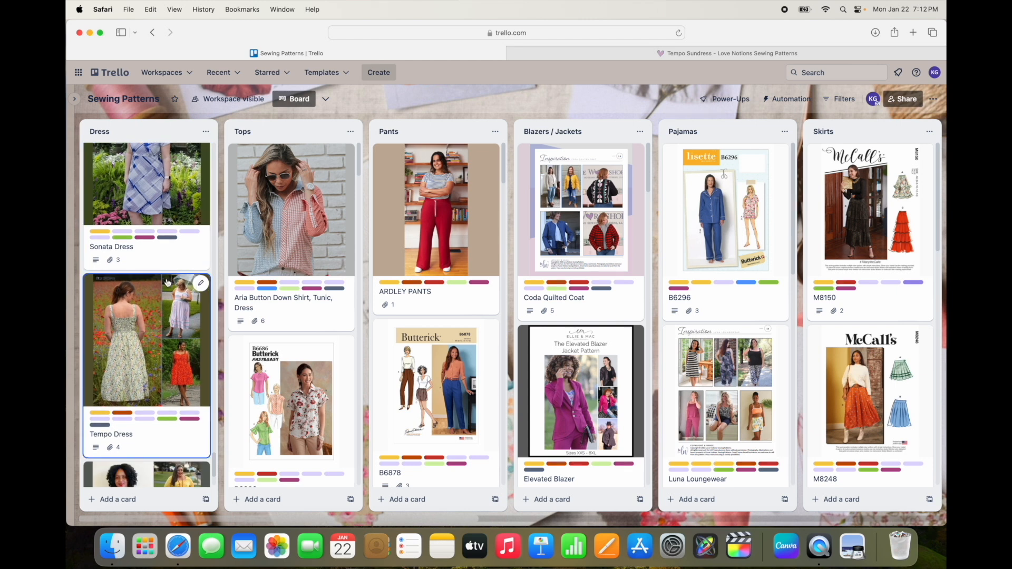
Step: Look over the other pattern lists on the Sewing Patterns board, including Blazers / Jackets, Pants and Skirts
scroll(505, 296, "right", 2)
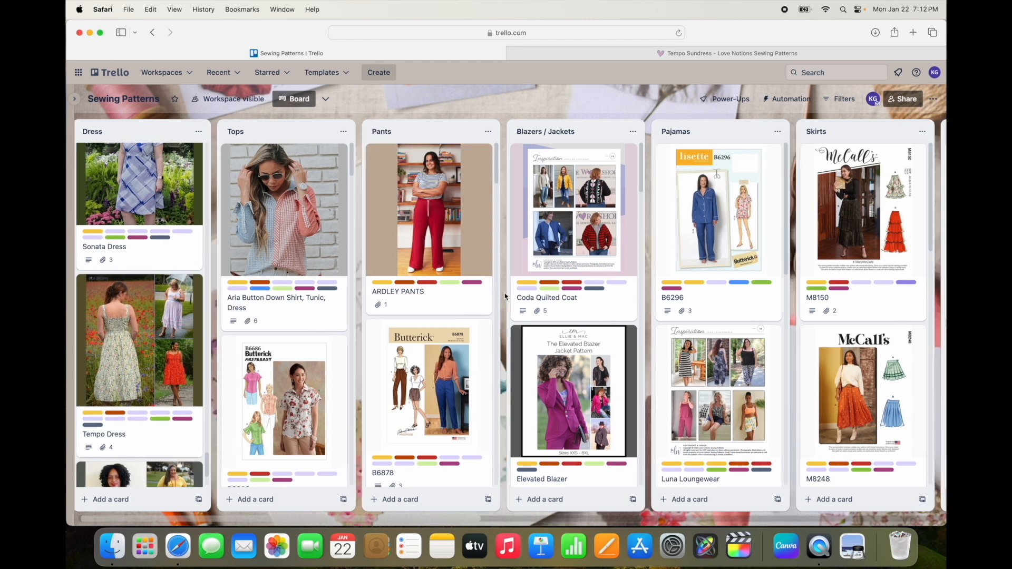
scroll(505, 296, "right", 5)
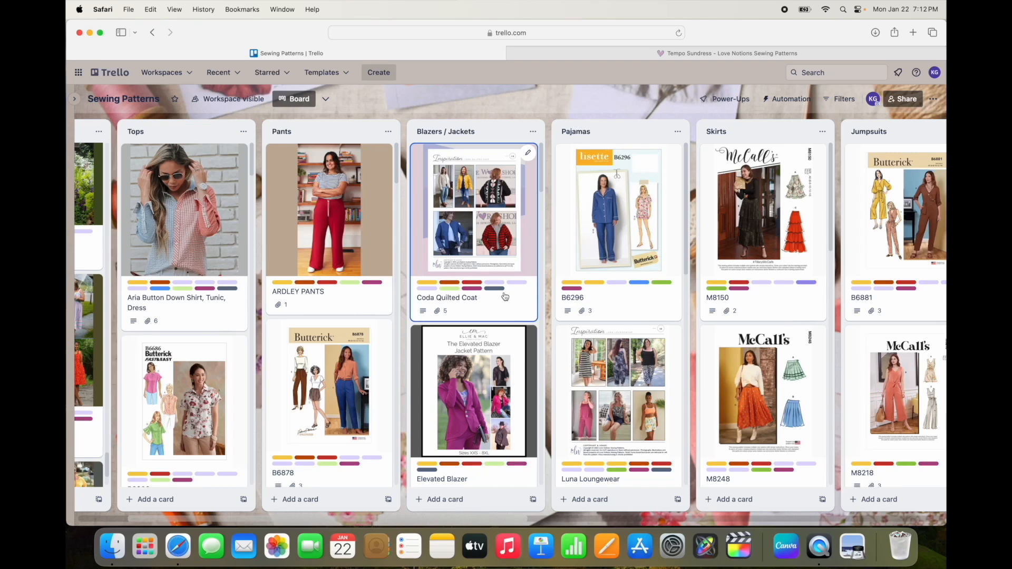
scroll(505, 296, "down", 10)
scroll(505, 296, "down", 7)
scroll(349, 305, "down", 4)
scroll(349, 305, "down", 10)
scroll(349, 304, "down", 10)
scroll(349, 305, "down", 10)
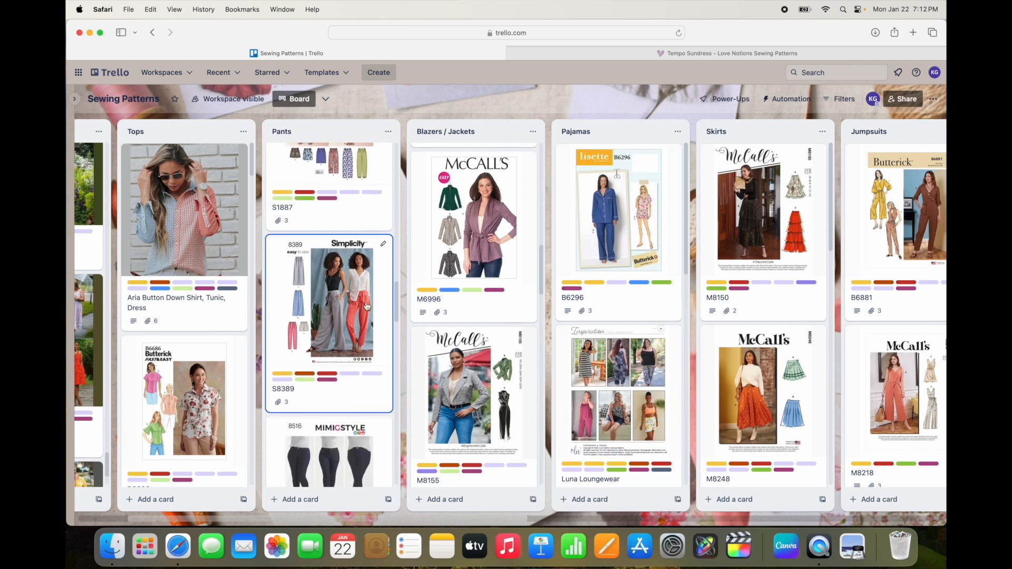
scroll(701, 316, "down", 5)
scroll(702, 317, "right", 5)
scroll(667, 290, "left", 8)
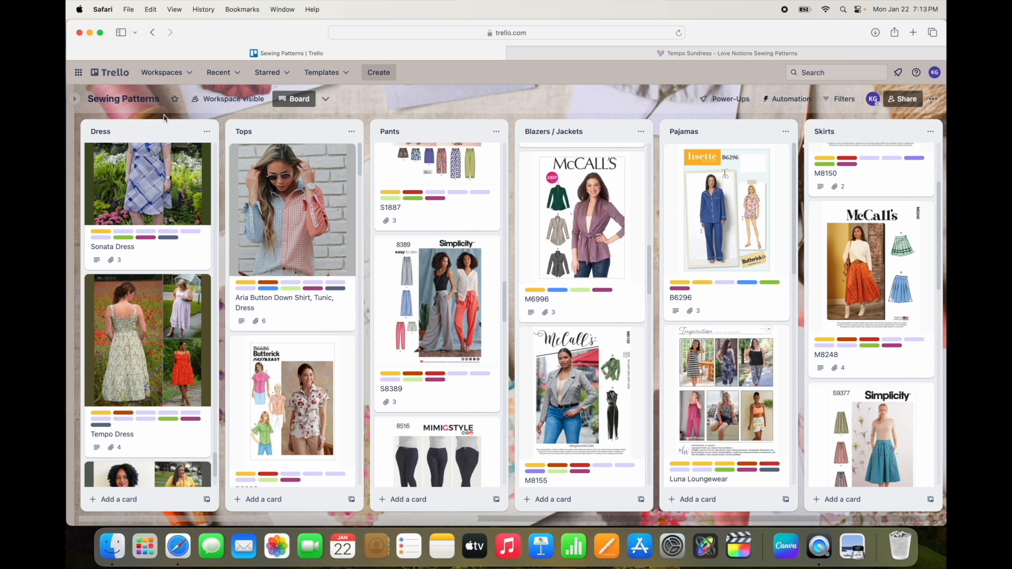
Step: Switch to the Sewing Fabrics board and collapse the workspace sidebar
left_click(76, 99)
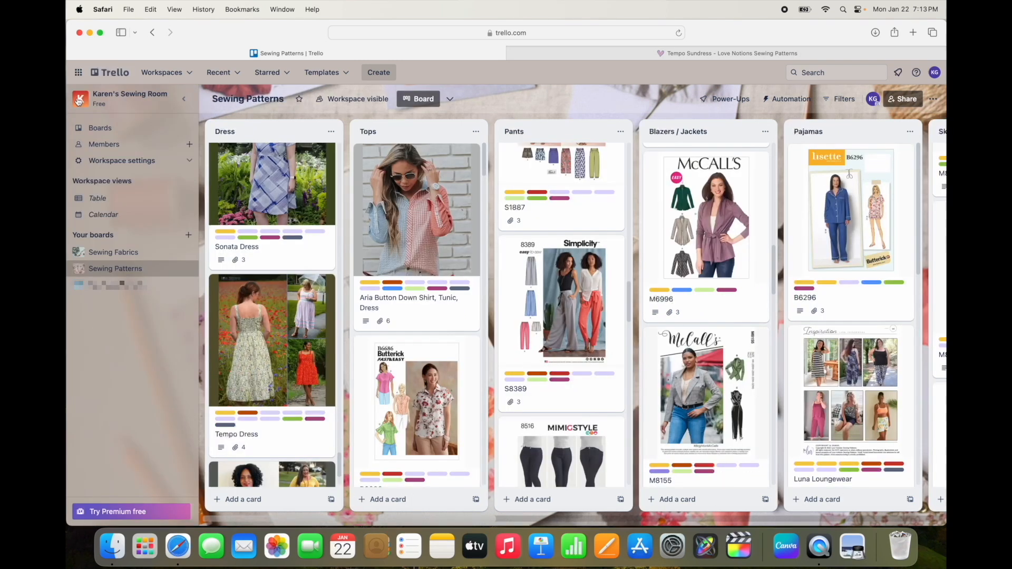
left_click(131, 253)
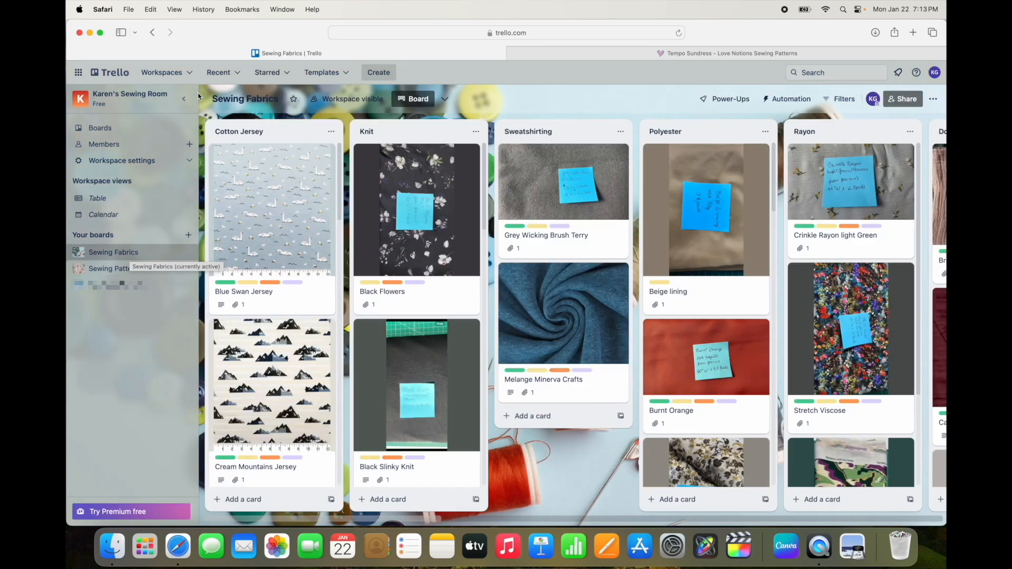
left_click(184, 98)
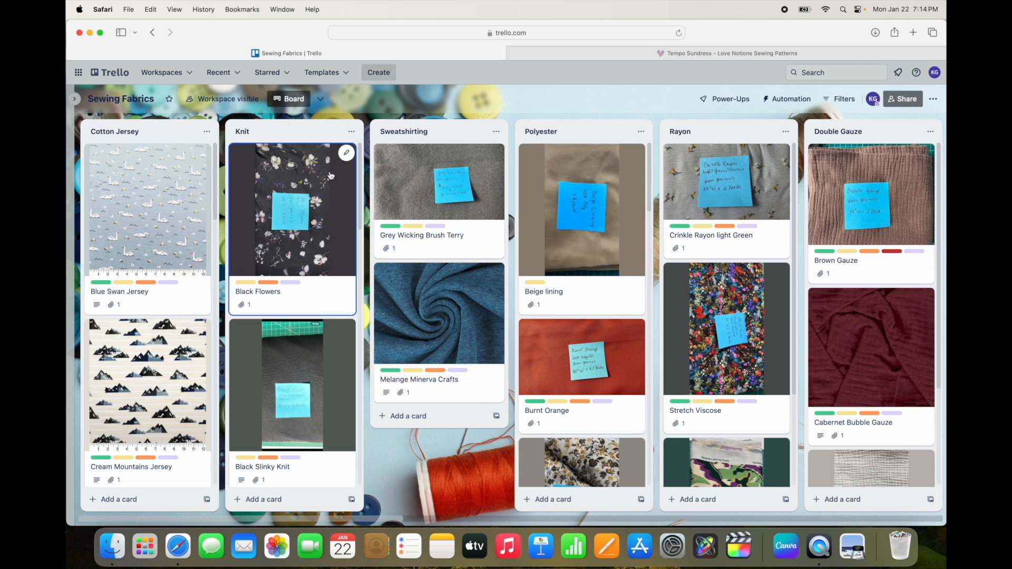
Step: Look over all fabric lists on the Sewing Fabrics board through Corduroy, and return to the Rayon list
scroll(542, 194, "right", 5)
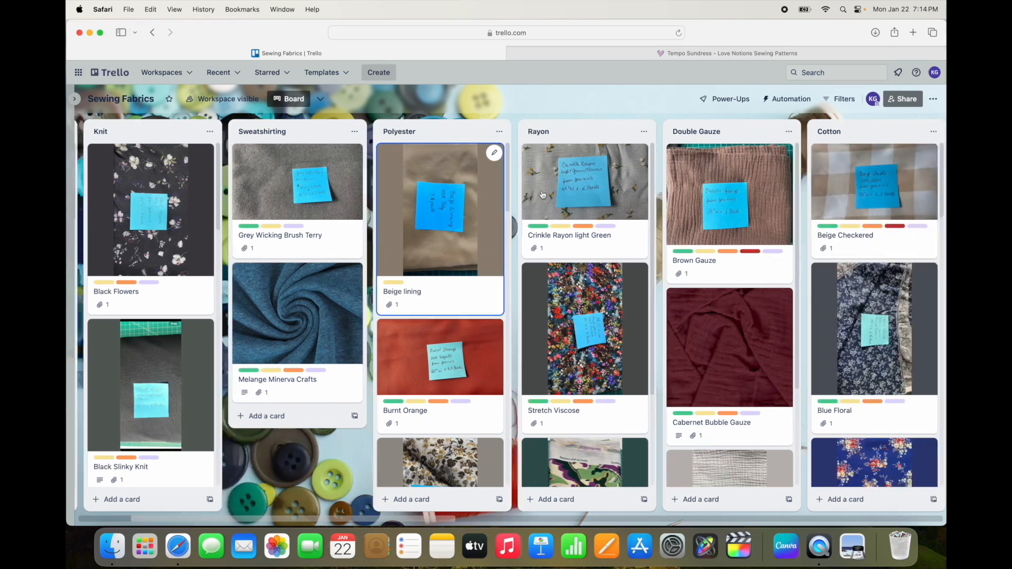
scroll(543, 194, "right", 9)
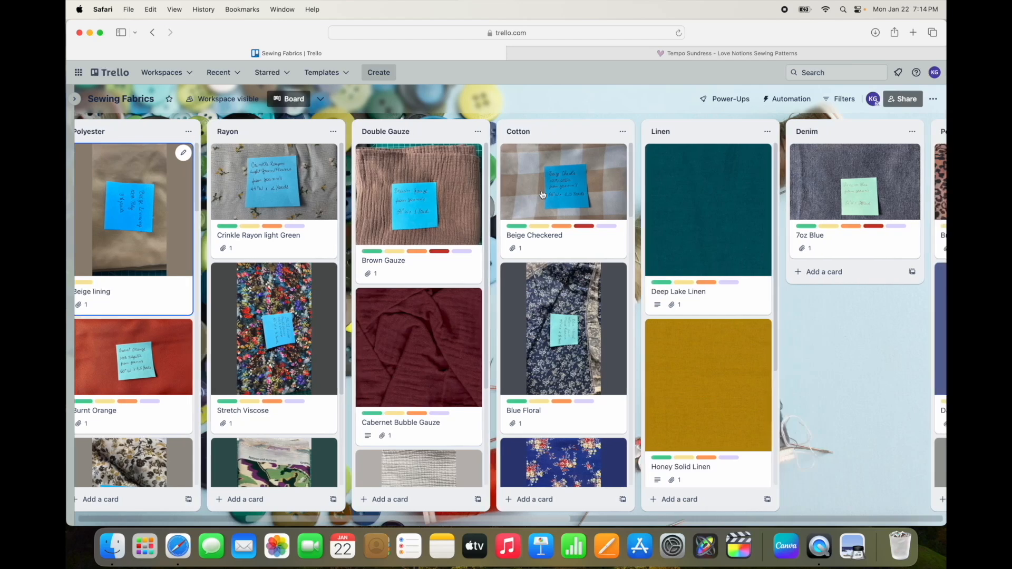
scroll(543, 194, "right", 8)
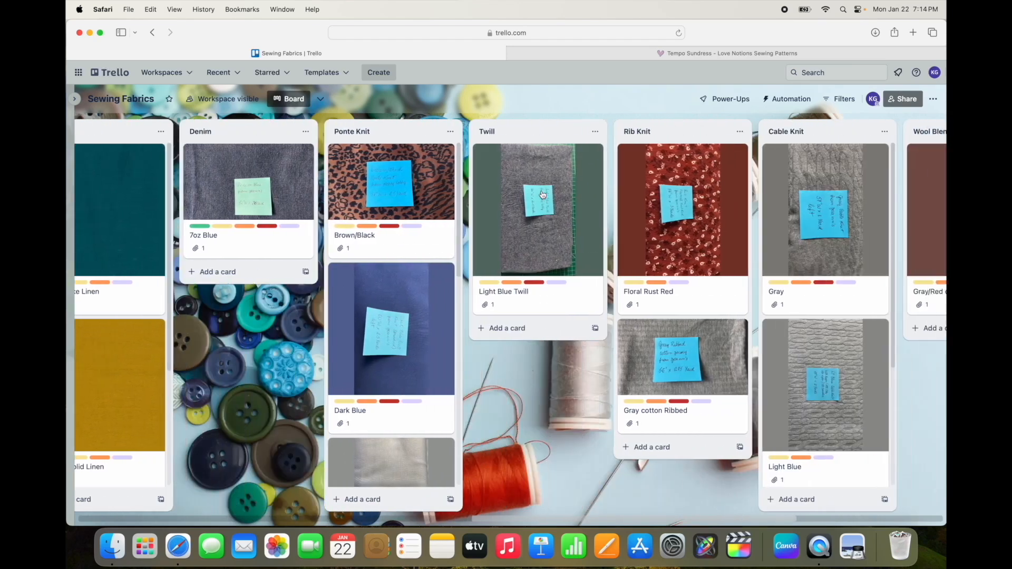
scroll(543, 195, "right", 1)
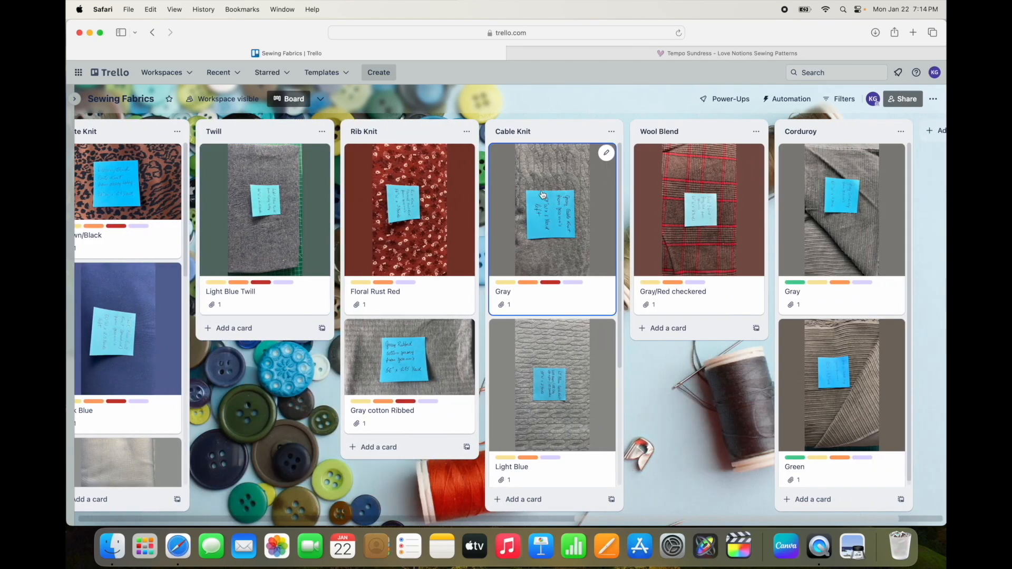
scroll(543, 195, "right", 2)
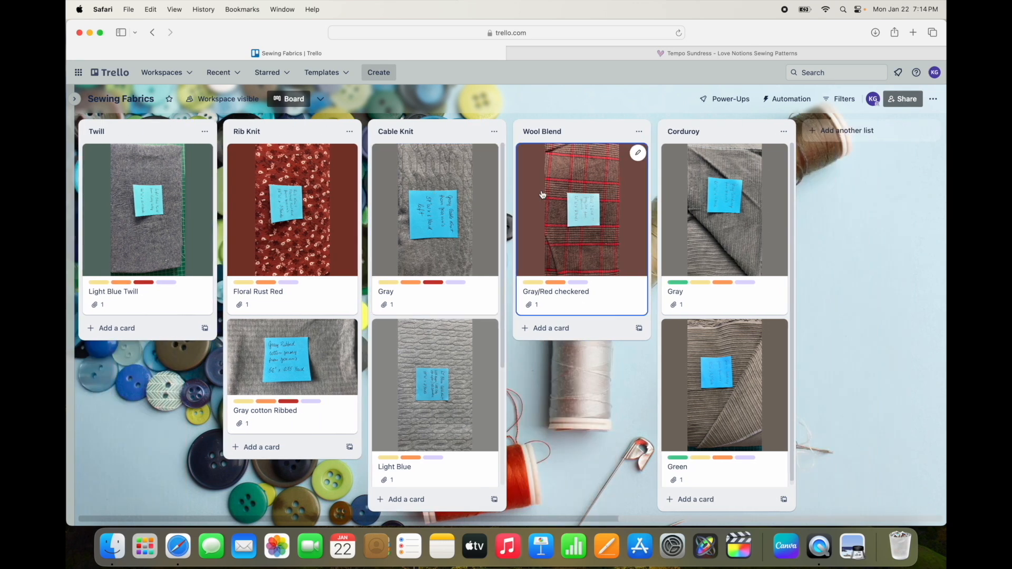
scroll(542, 195, "left", 5)
scroll(542, 194, "right", 5)
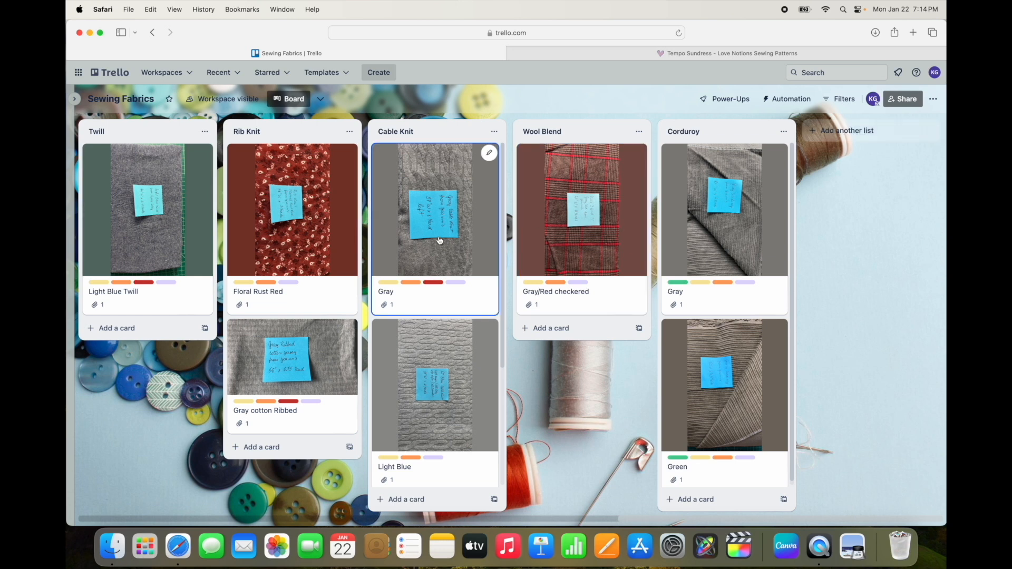
scroll(439, 240, "left", 4)
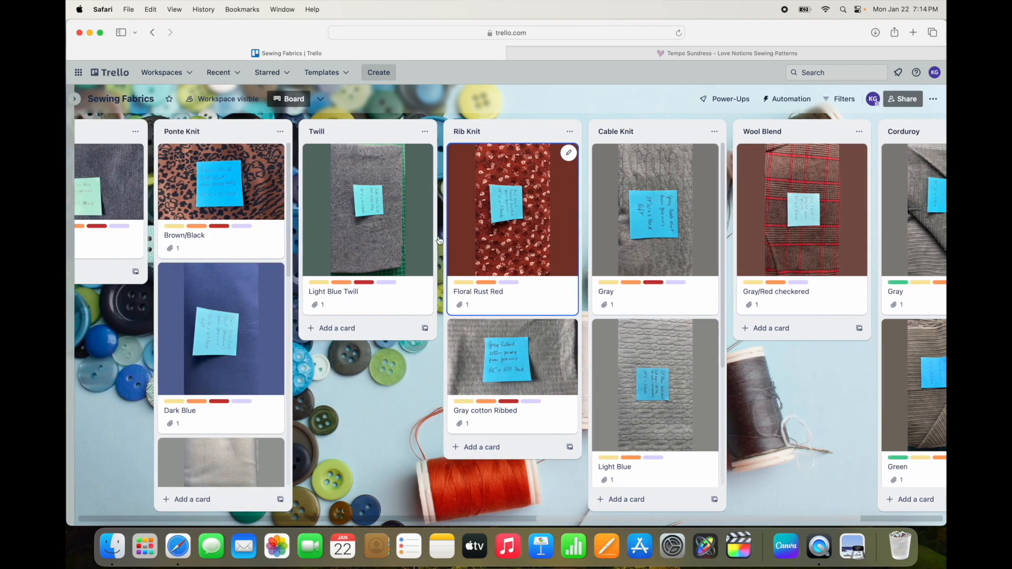
scroll(439, 239, "left", 4)
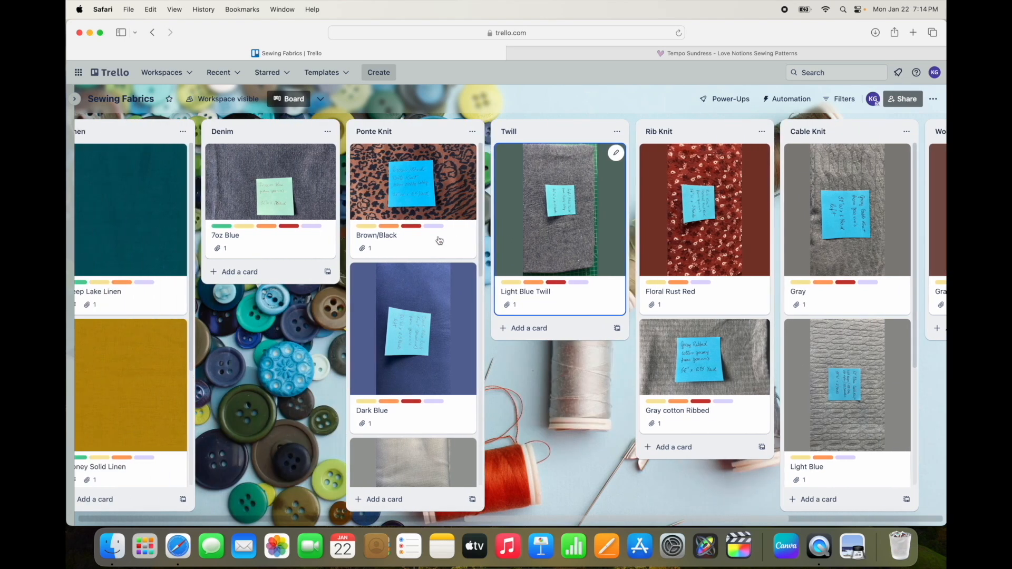
scroll(440, 240, "left", 10)
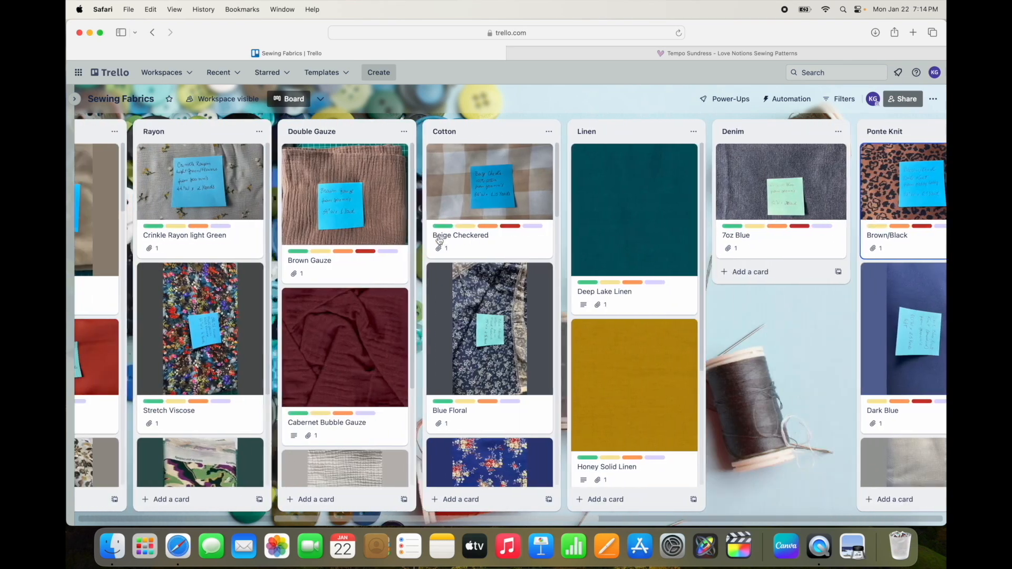
scroll(439, 240, "left", 5)
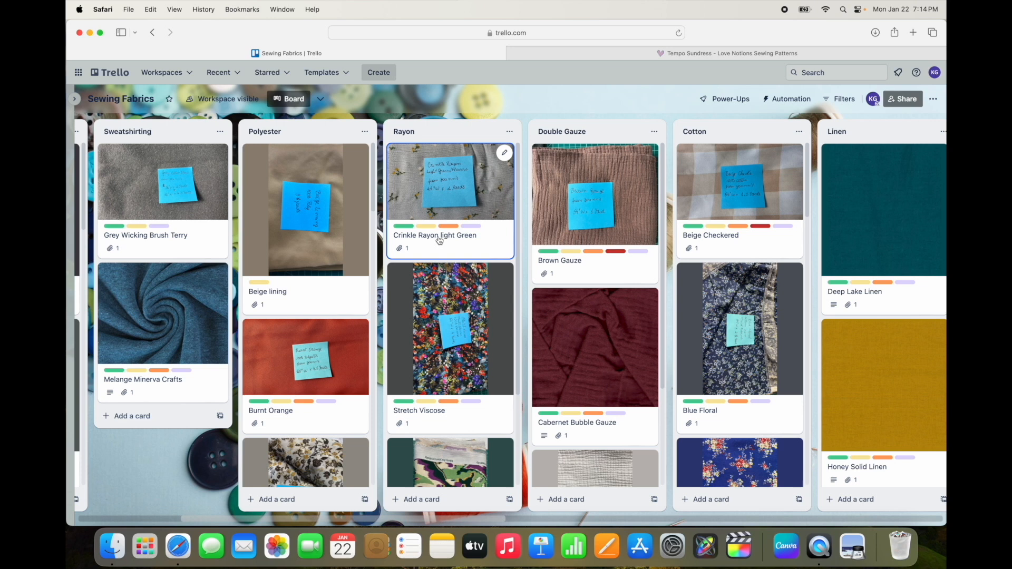
scroll(439, 240, "left", 1)
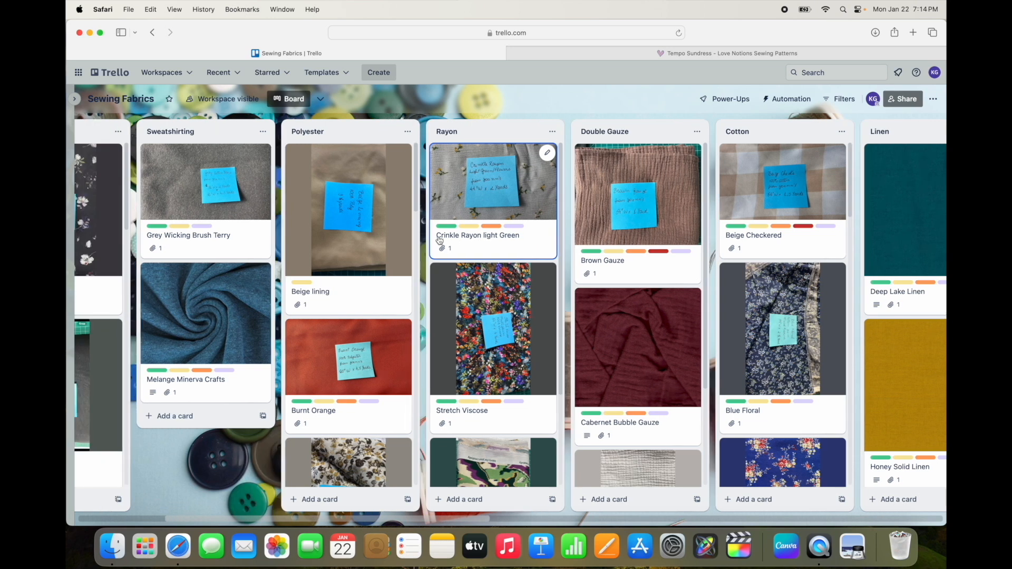
Step: Open the Crinkle Rayon light Green card, examine the note in its cover photo at full size, and close the photo
left_click(507, 188)
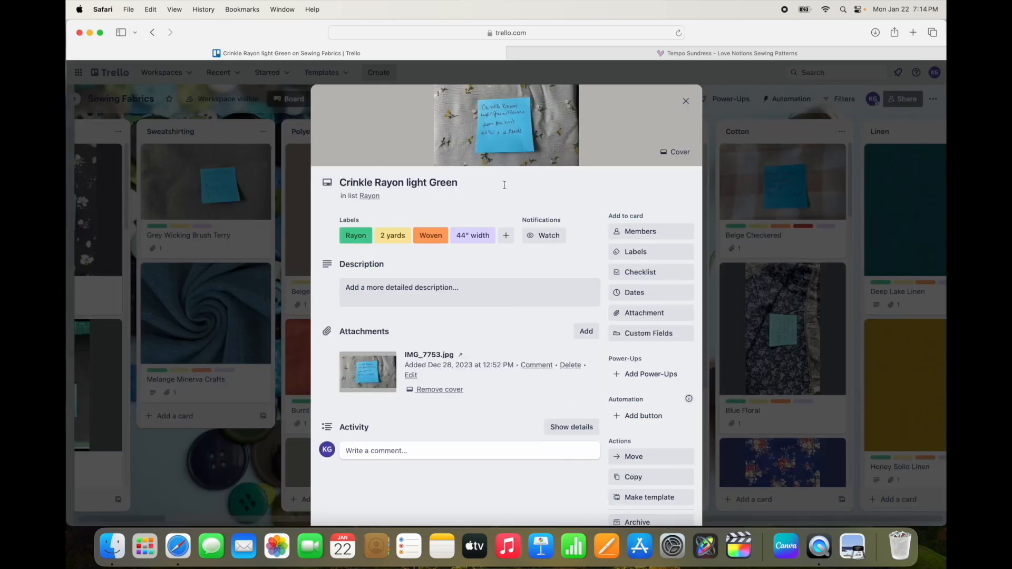
left_click(516, 124)
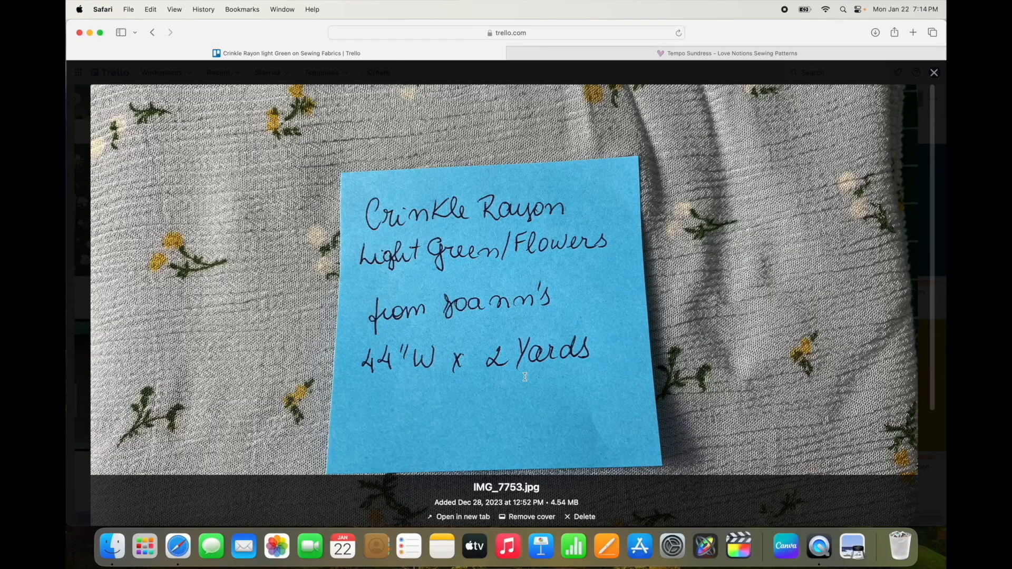
scroll(511, 379, "down", 3)
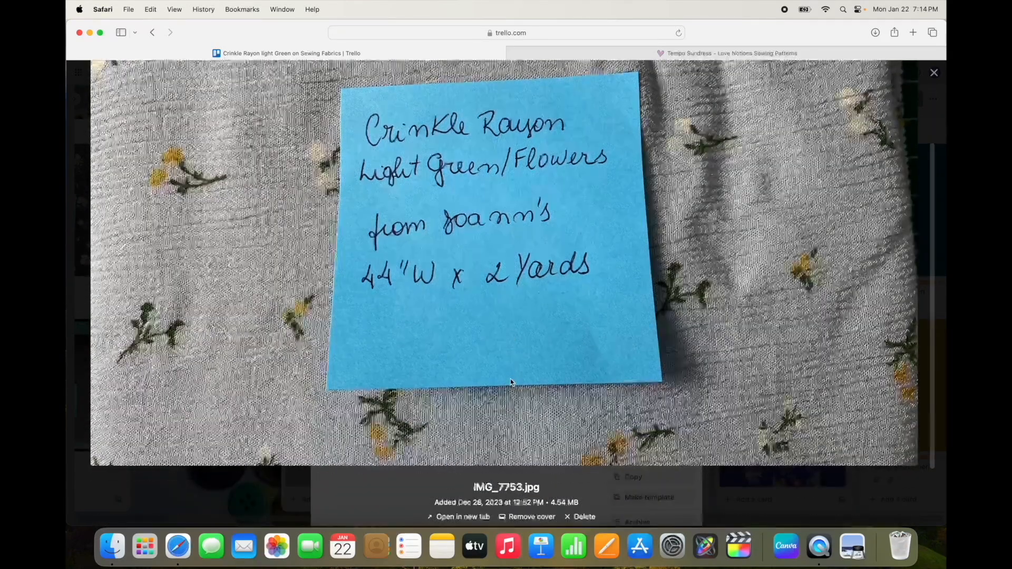
scroll(511, 379, "up", 3)
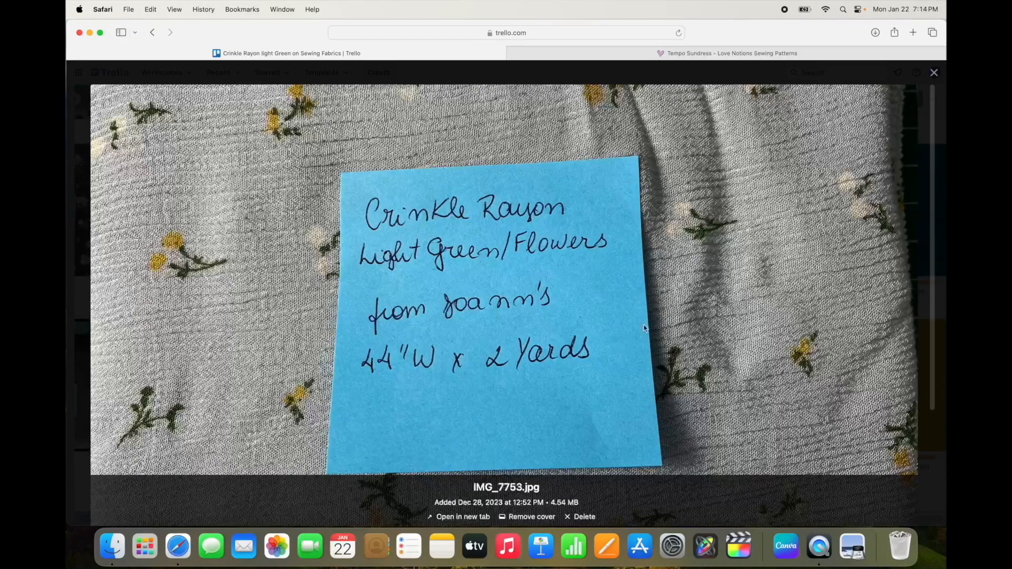
left_click(934, 74)
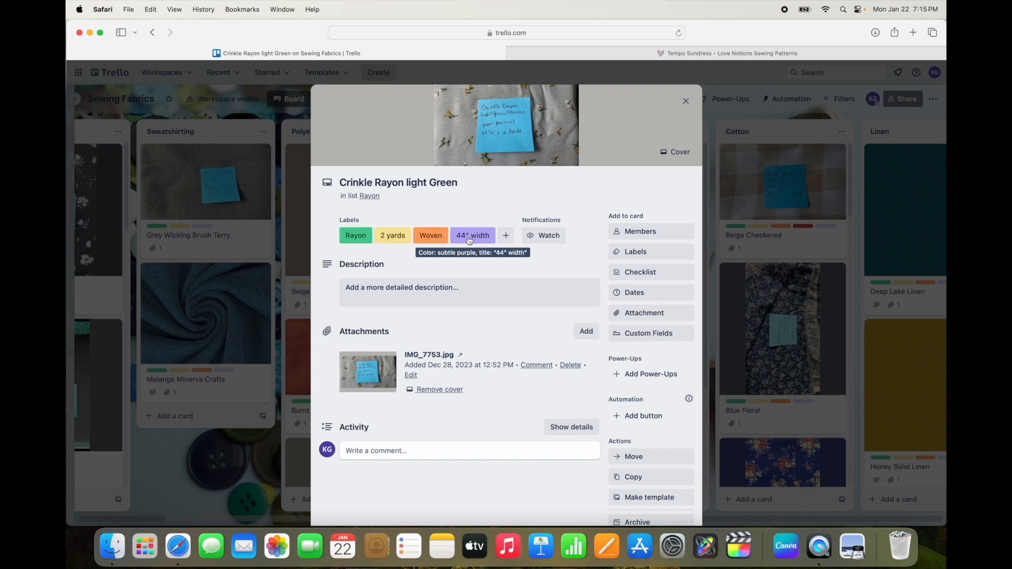
Step: Review the full set of fabric type, yardage, knit or woven, and width labels for the Crinkle Rayon light Green card, and close the label list
left_click(651, 252)
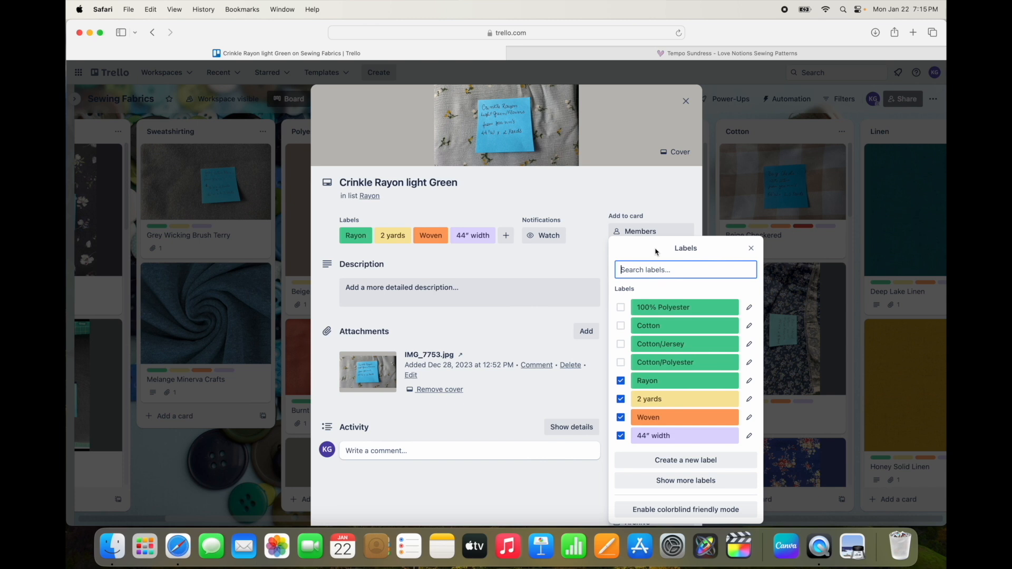
left_click(714, 482)
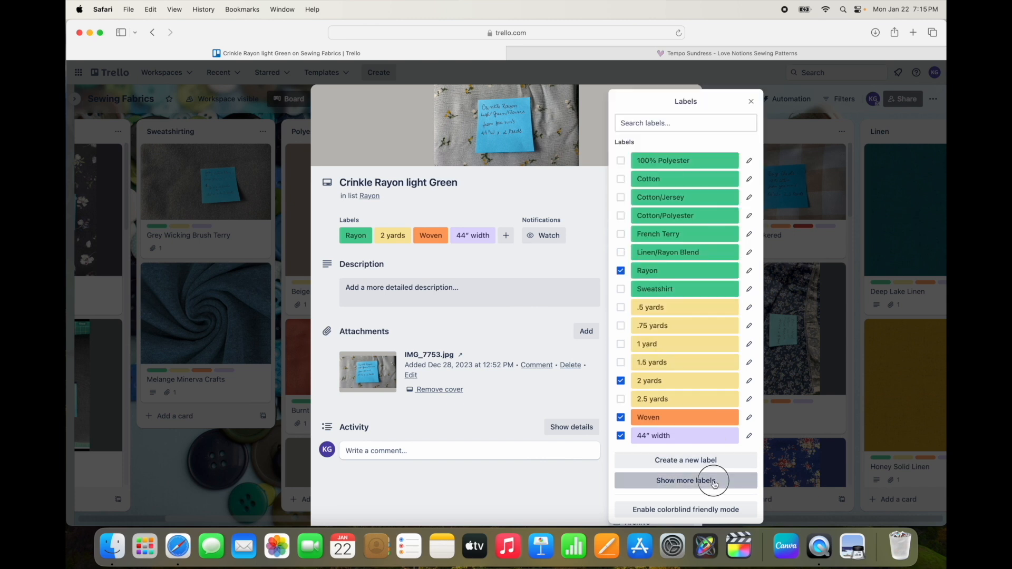
left_click(714, 482)
scroll(704, 451, "down", 5)
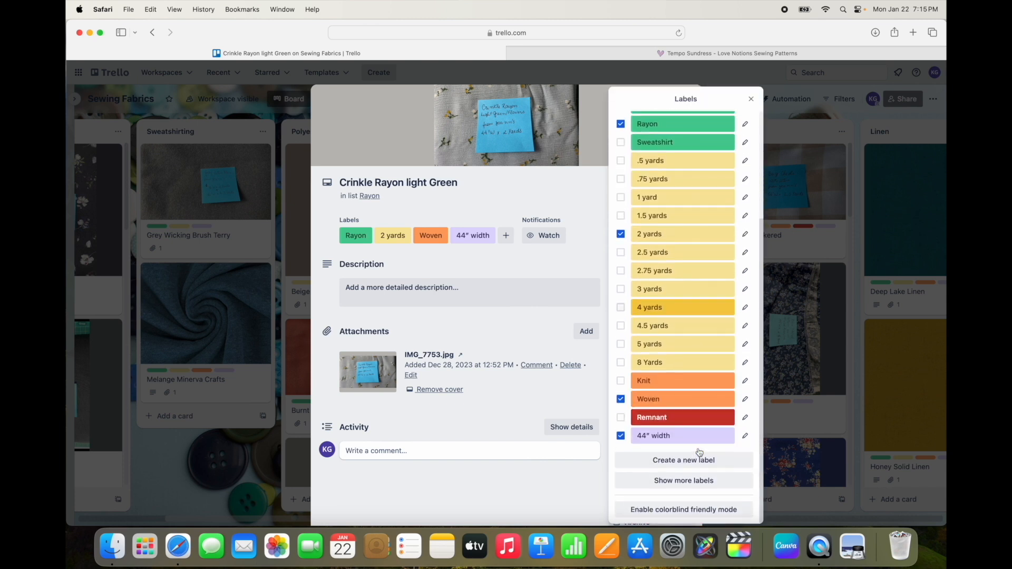
left_click(700, 481)
scroll(698, 483, "down", 3)
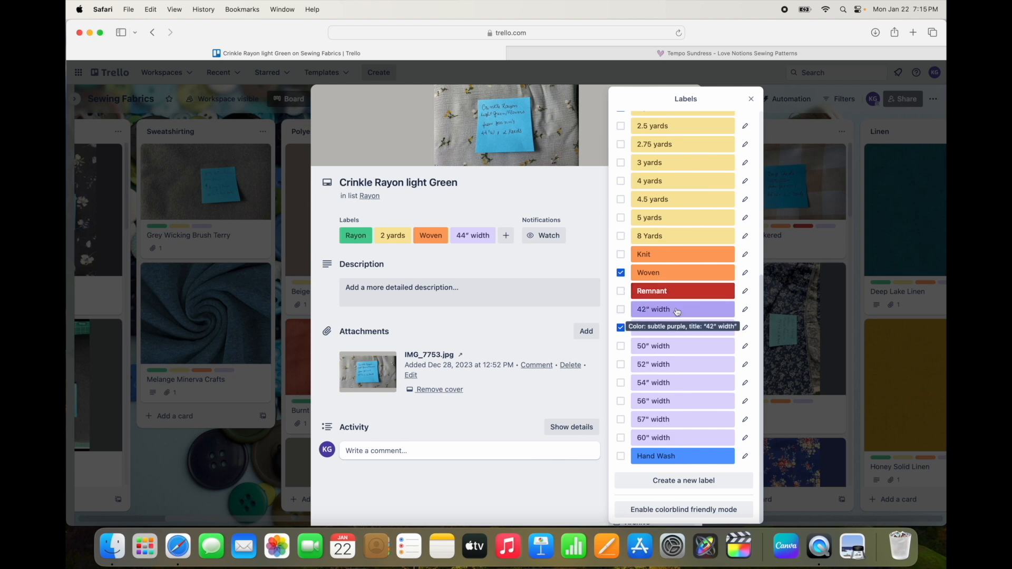
scroll(675, 311, "up", 3)
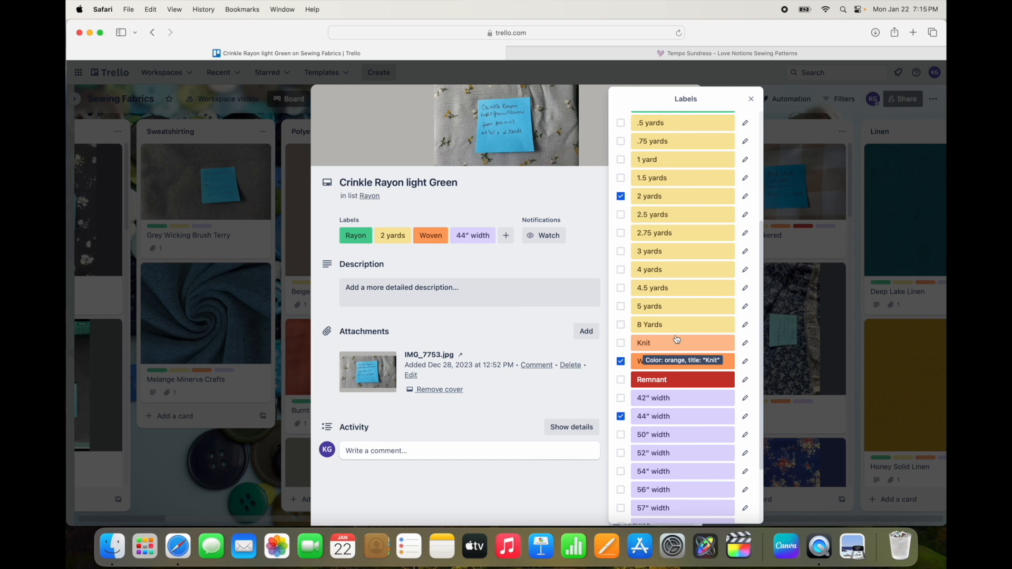
scroll(667, 314, "down", 3)
scroll(667, 314, "up", 10)
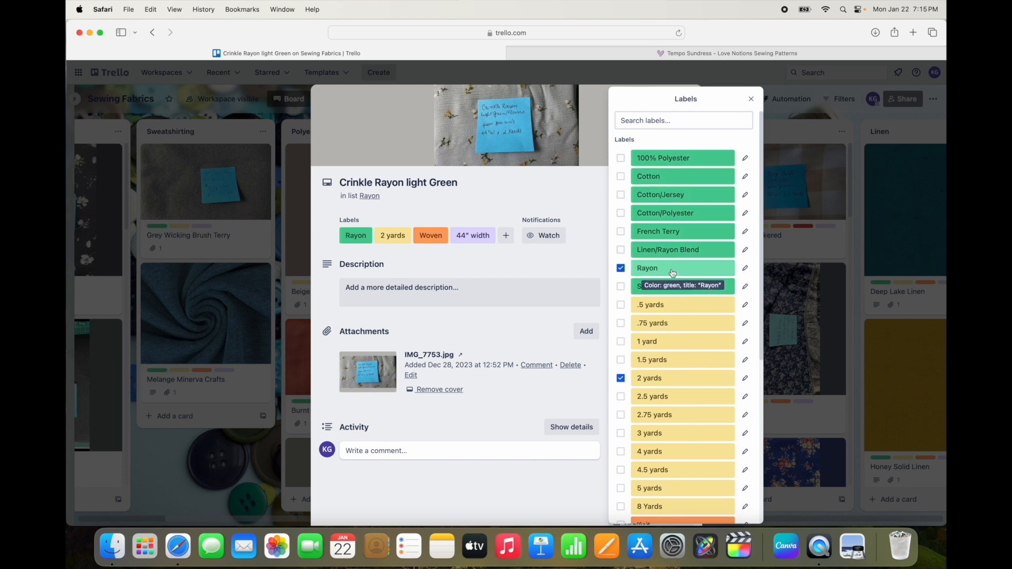
left_click(751, 100)
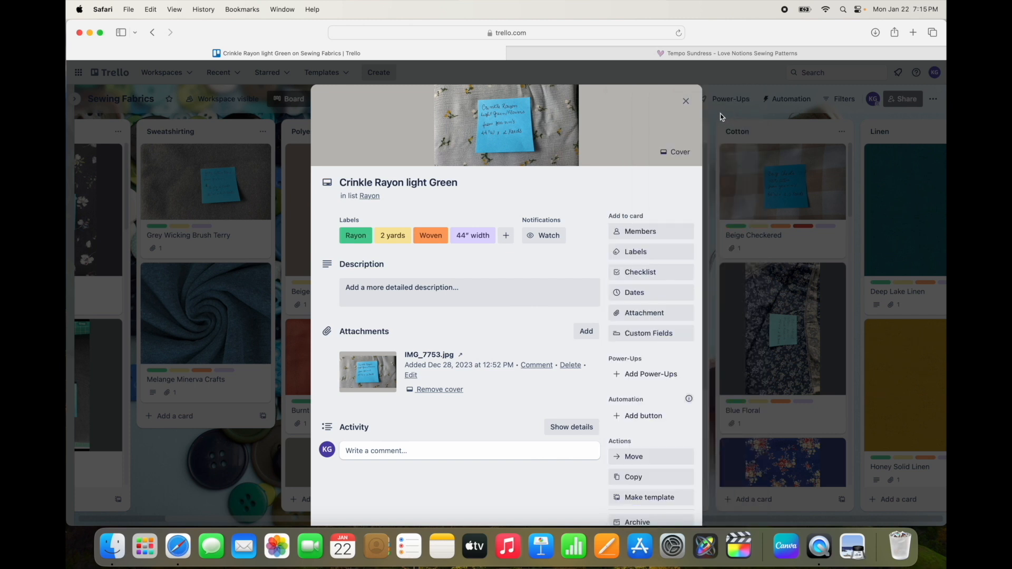
Step: Close the Crinkle Rayon light Green card and look through the fabric cards in the Knit and Polyester lists
left_click(685, 101)
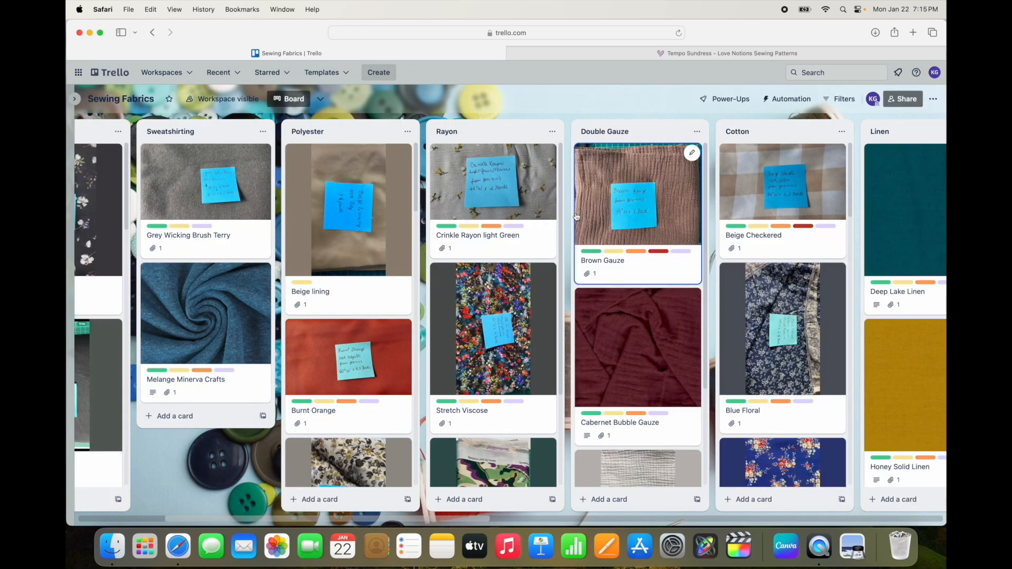
scroll(513, 235, "left", 5)
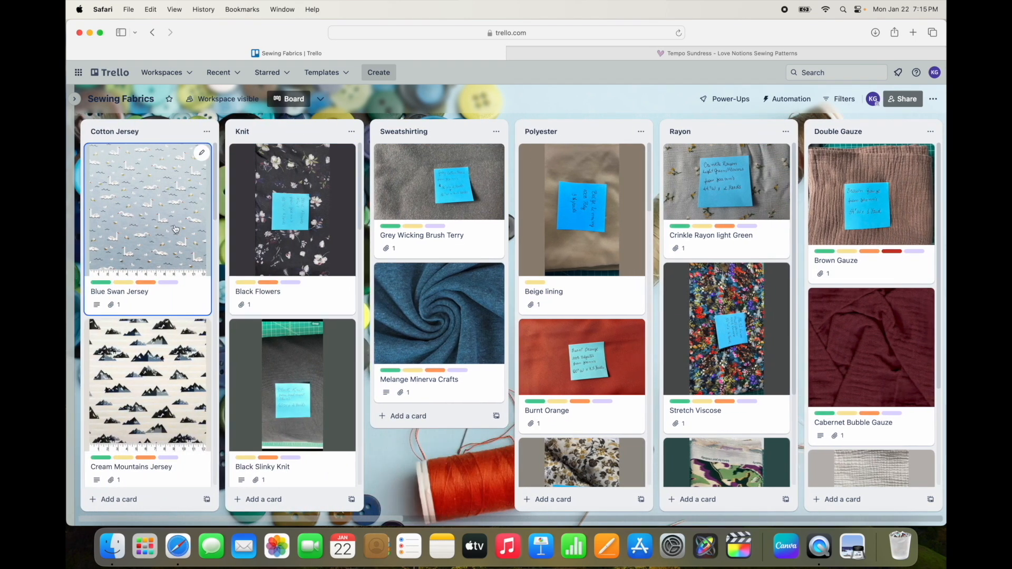
scroll(176, 229, "down", 5)
scroll(175, 229, "up", 5)
scroll(328, 242, "down", 10)
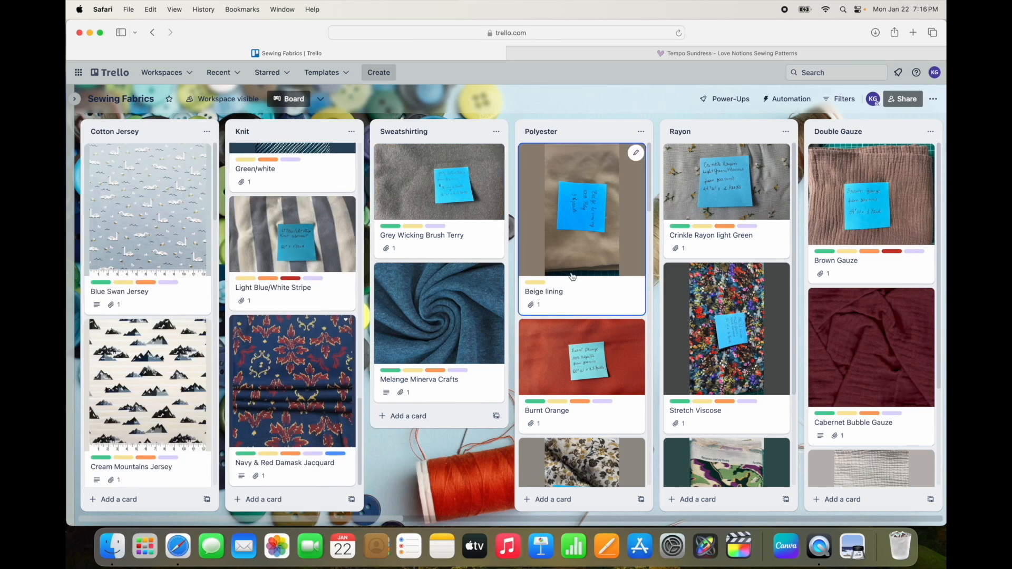
scroll(573, 276, "down", 10)
scroll(572, 276, "down", 15)
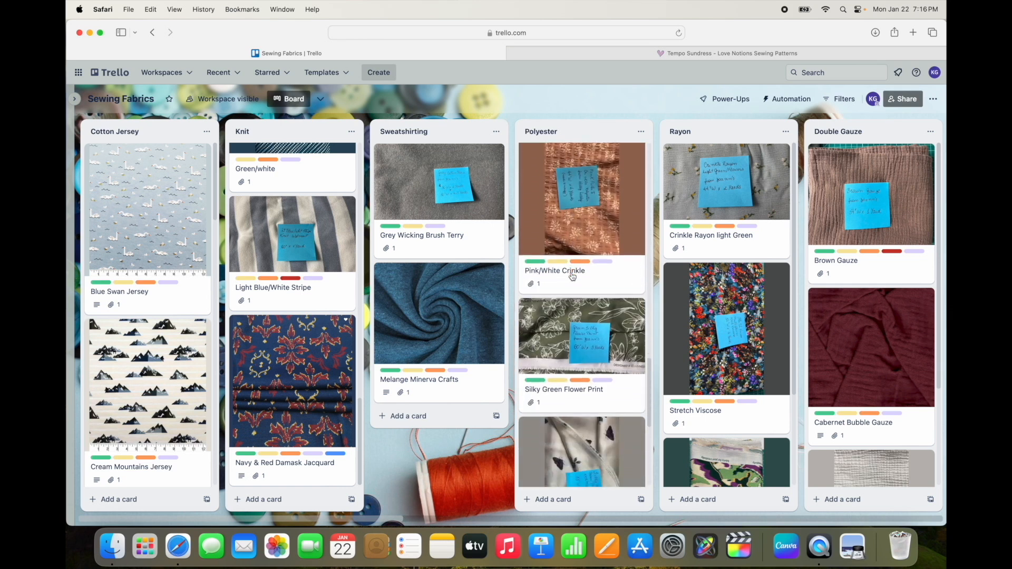
scroll(573, 276, "down", 5)
Step: Survey the fabric lists from Rayon across to Ponte Knit, and return to look back through the Knit list
scroll(572, 276, "right", 10)
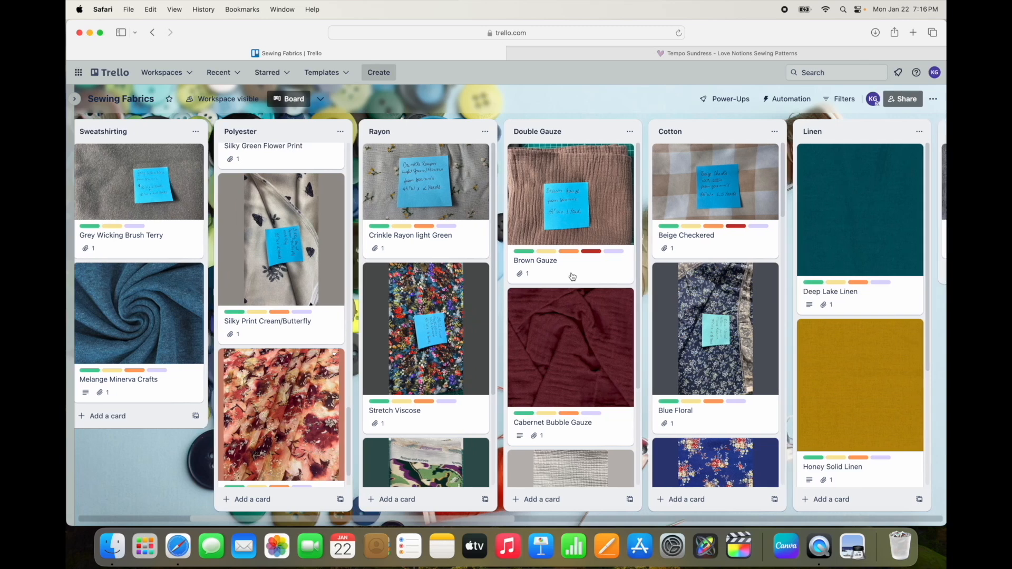
scroll(573, 276, "right", 5)
scroll(503, 305, "down", 5)
scroll(503, 305, "up", 15)
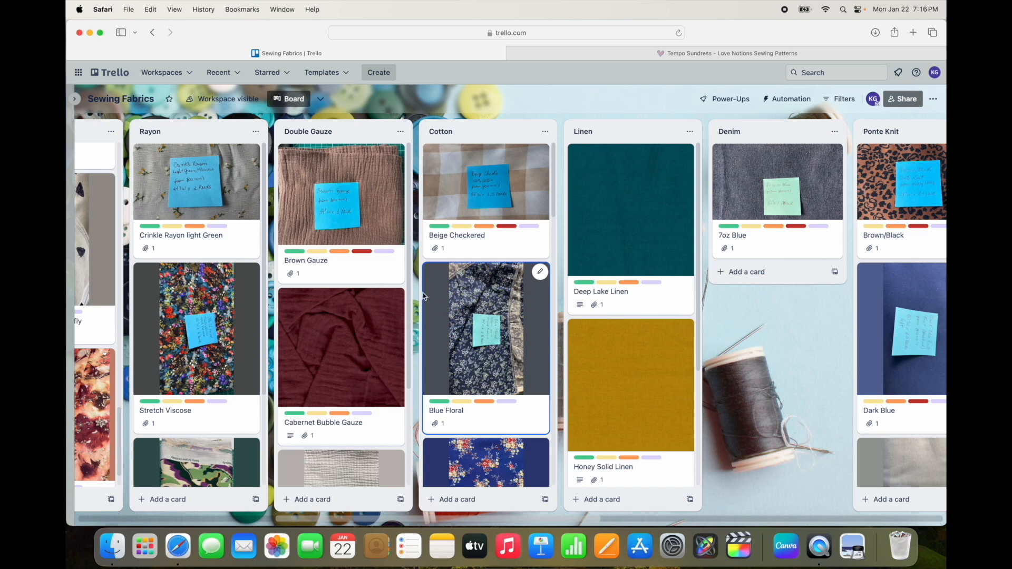
scroll(423, 297, "left", 11)
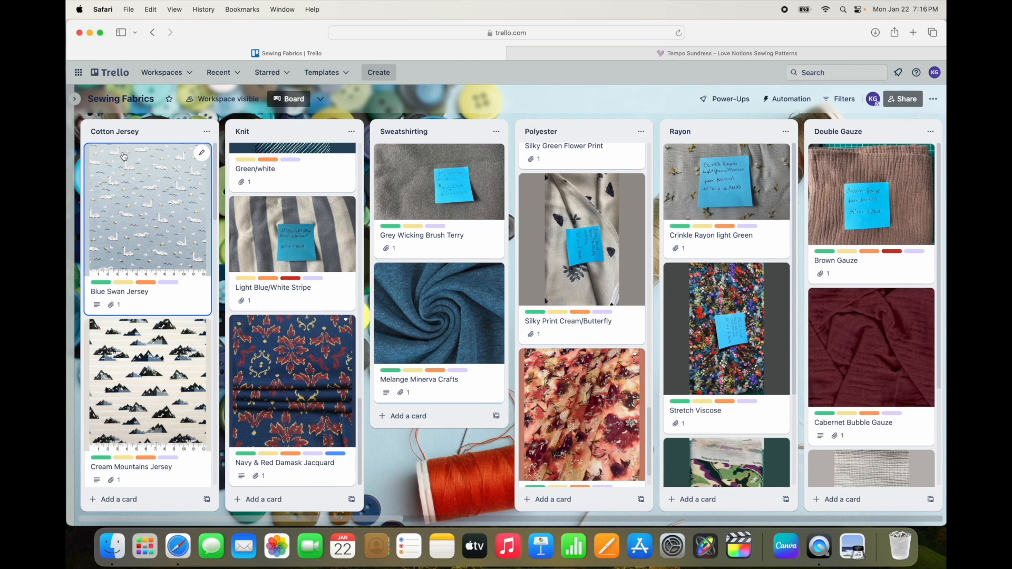
scroll(123, 156, "right", 12)
scroll(308, 179, "left", 12)
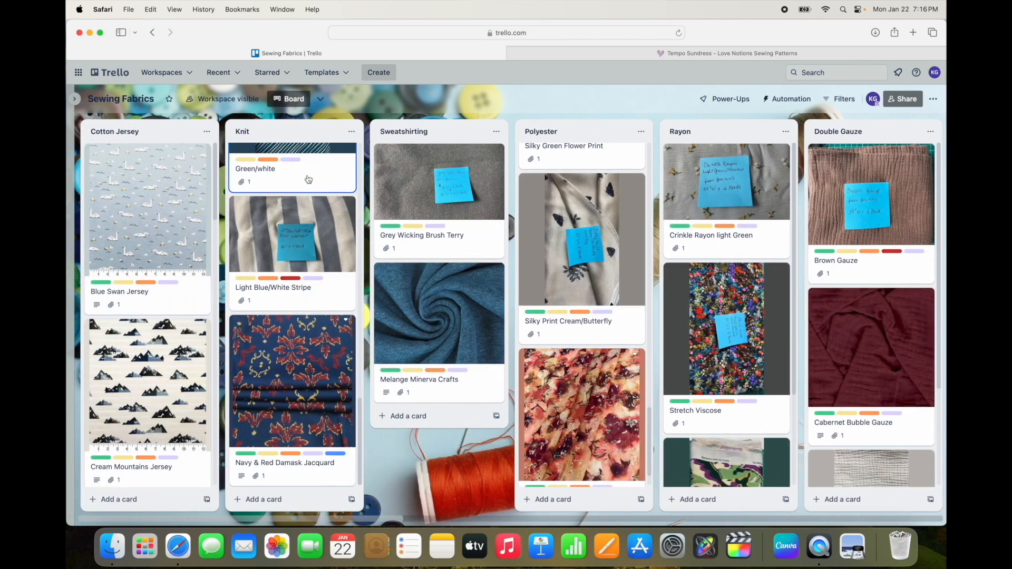
scroll(308, 179, "up", 6)
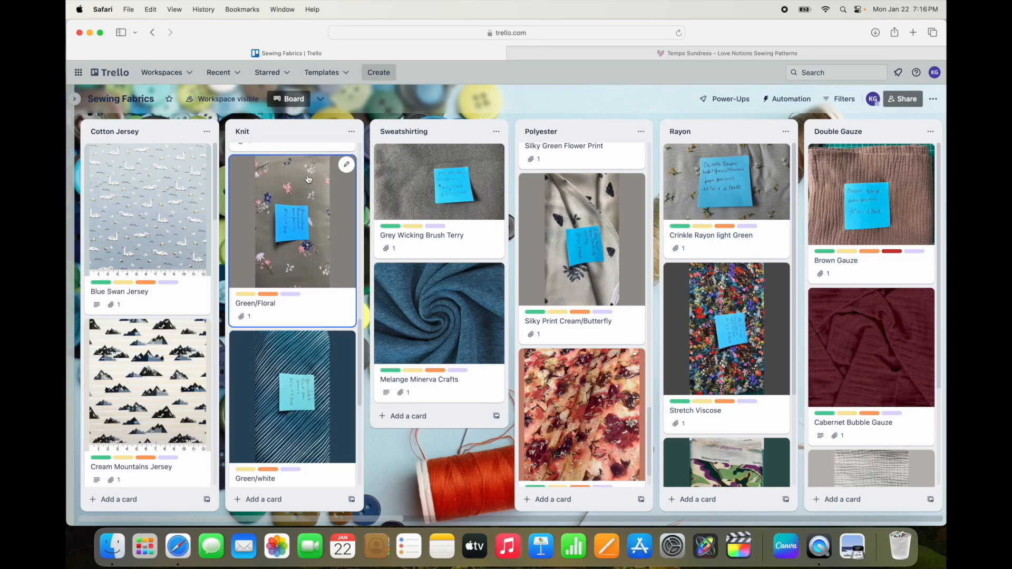
scroll(309, 179, "up", 5)
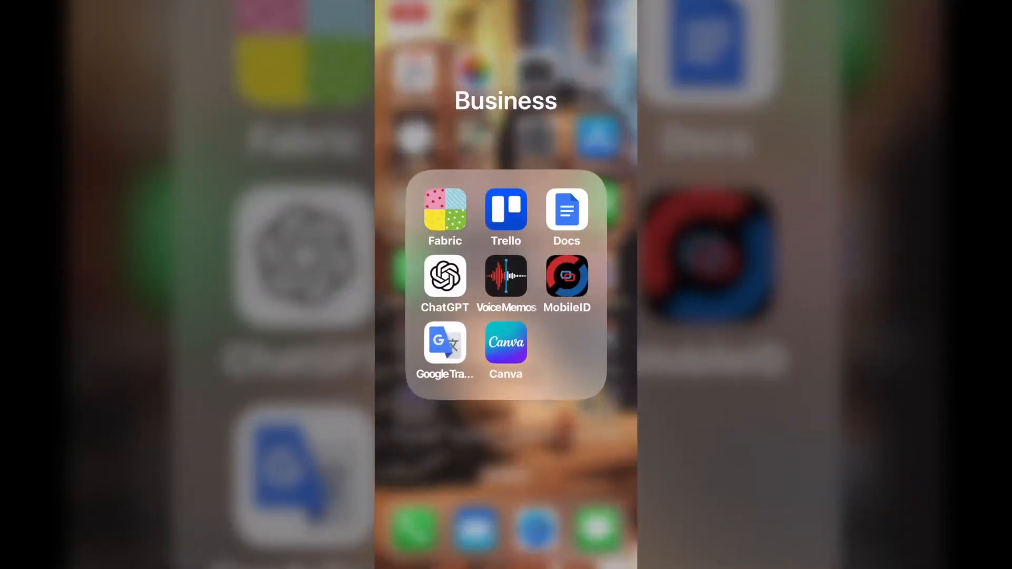
Step: Switch to the Trello mobile app, open the Sewing Patterns board, and examine the pattern cards and labels in the Dress list
left_click(506, 209)
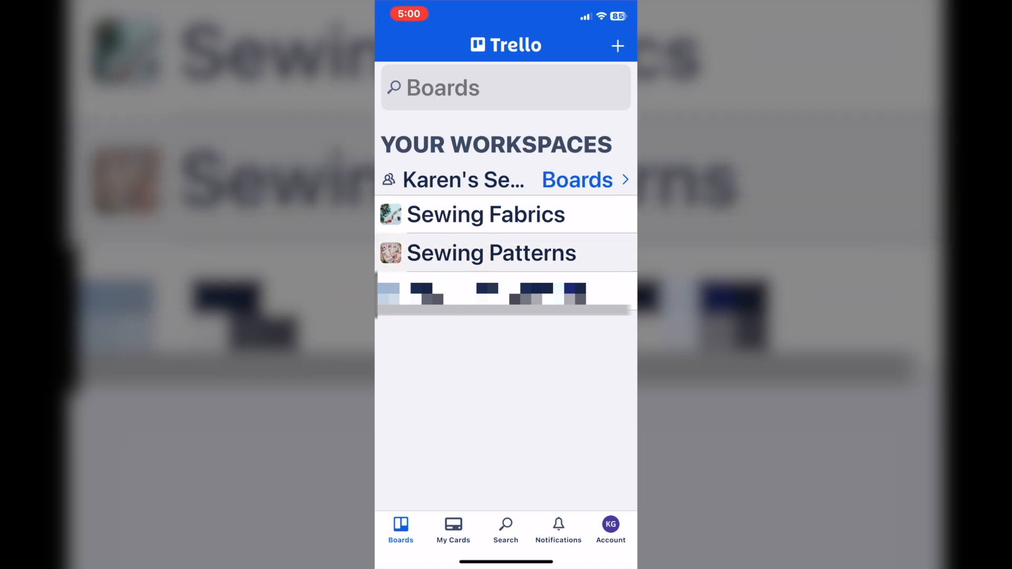
left_click(492, 253)
scroll(506, 290, "down", 5)
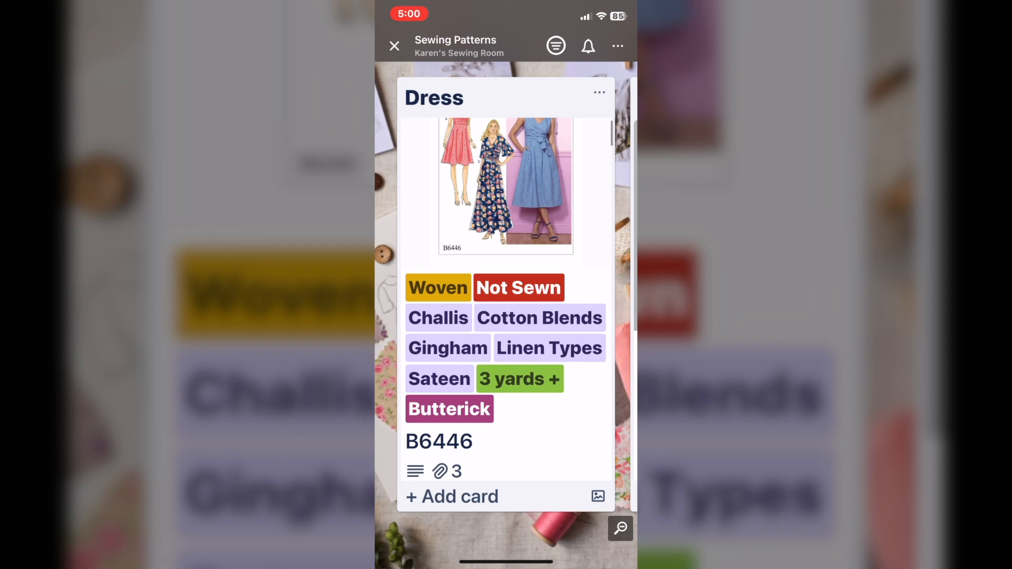
scroll(506, 290, "down", 5)
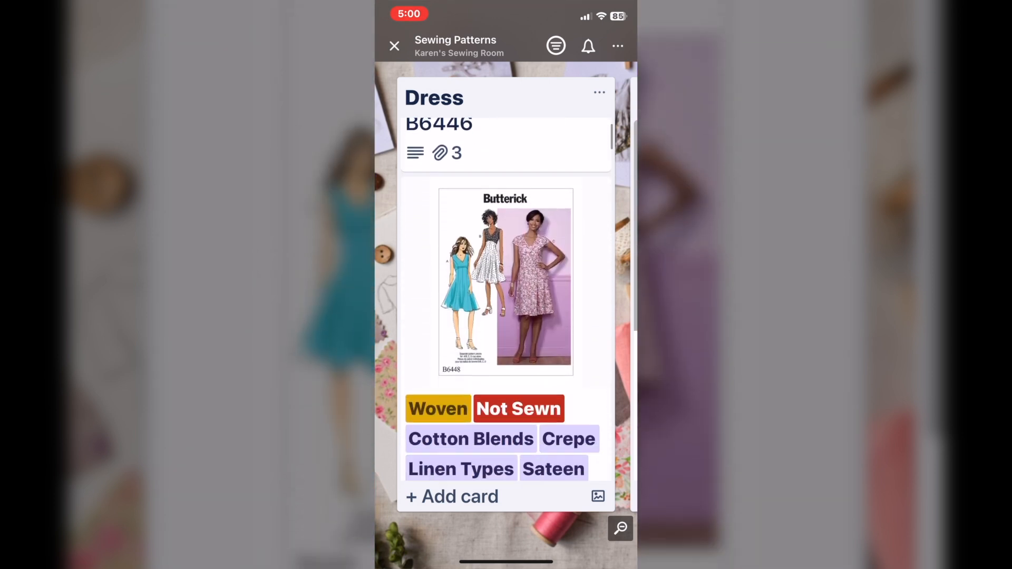
scroll(506, 290, "down", 5)
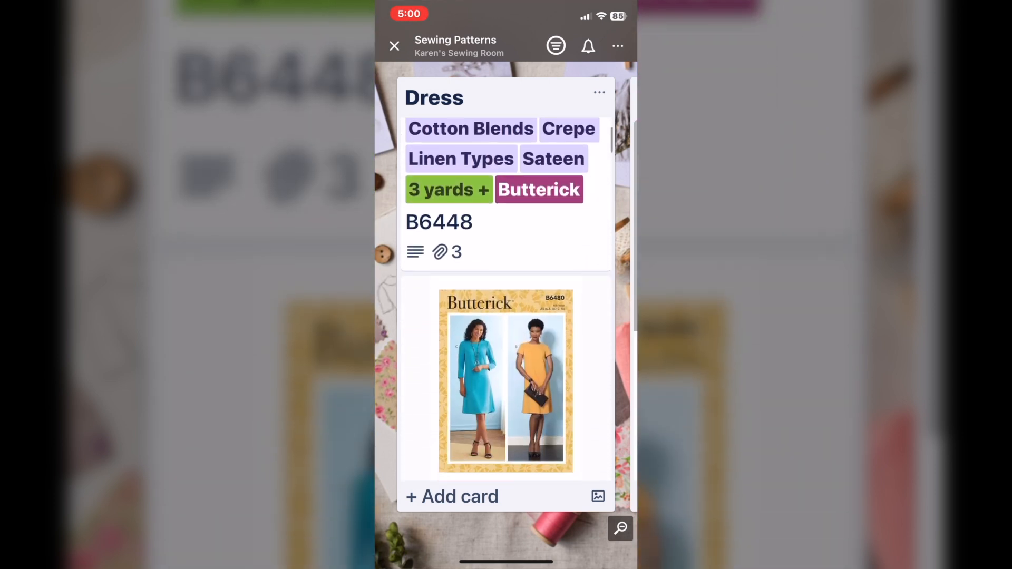
scroll(506, 290, "down", 5)
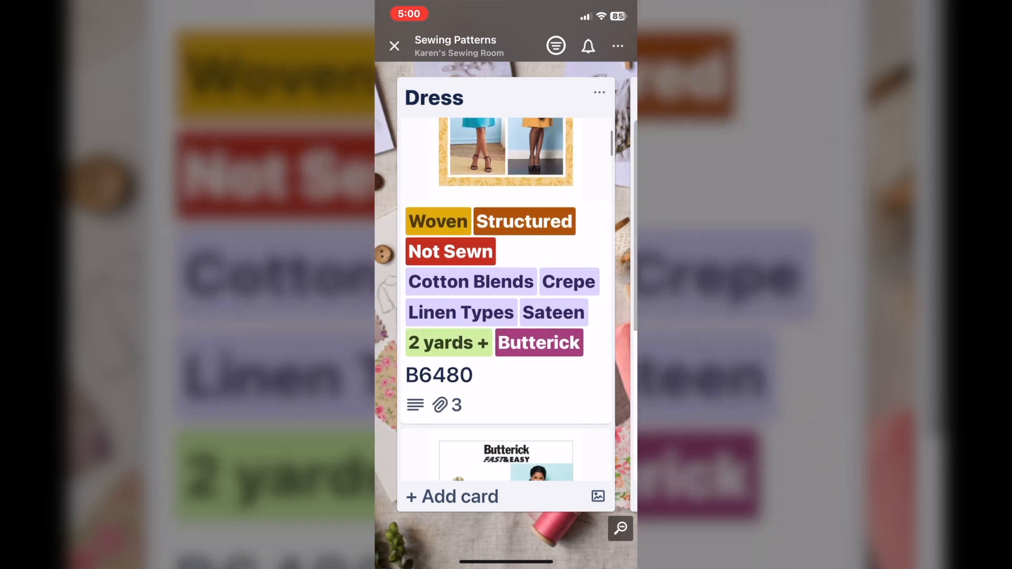
scroll(506, 290, "down", 5)
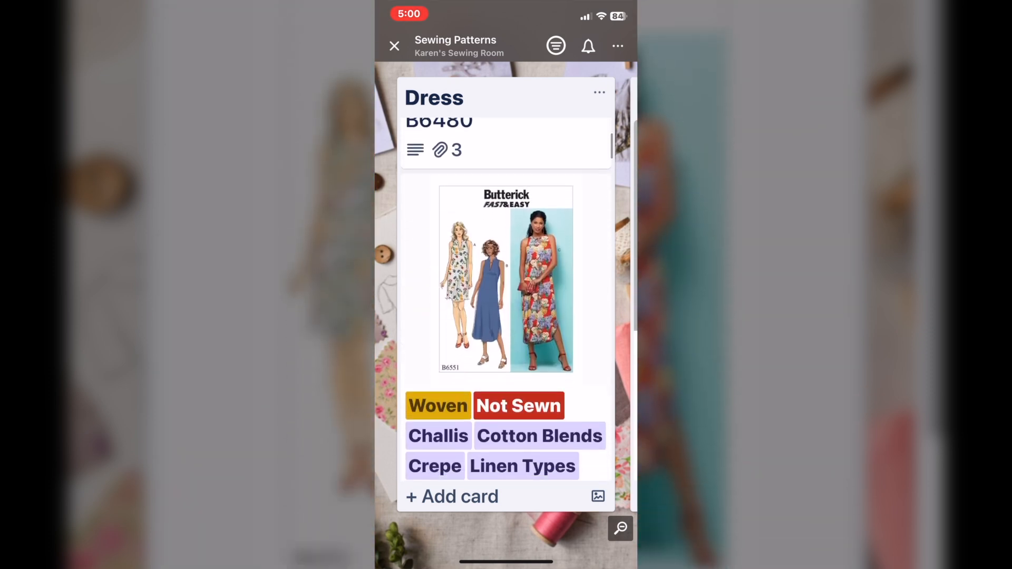
scroll(506, 290, "down", 5)
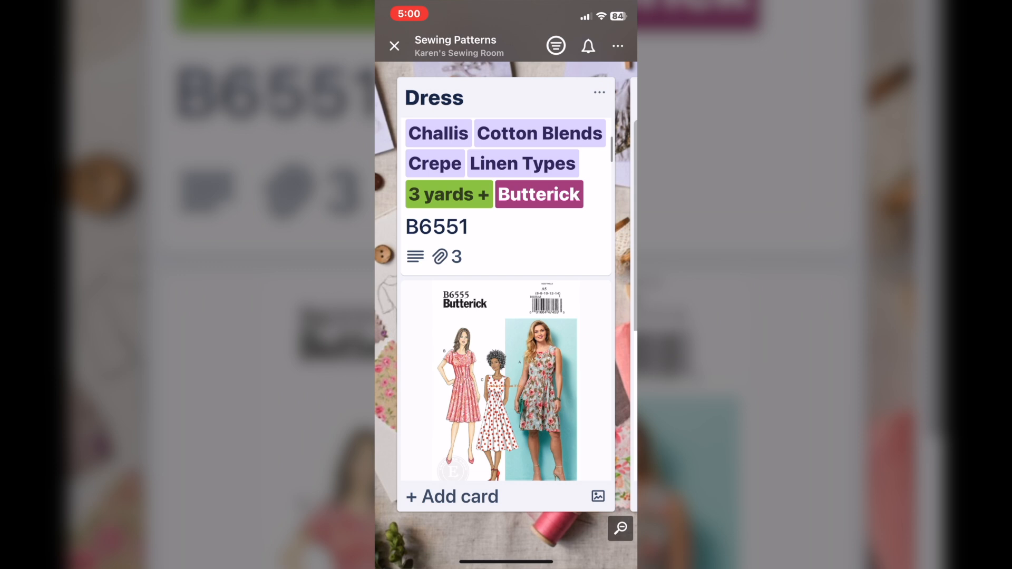
scroll(506, 290, "down", 3)
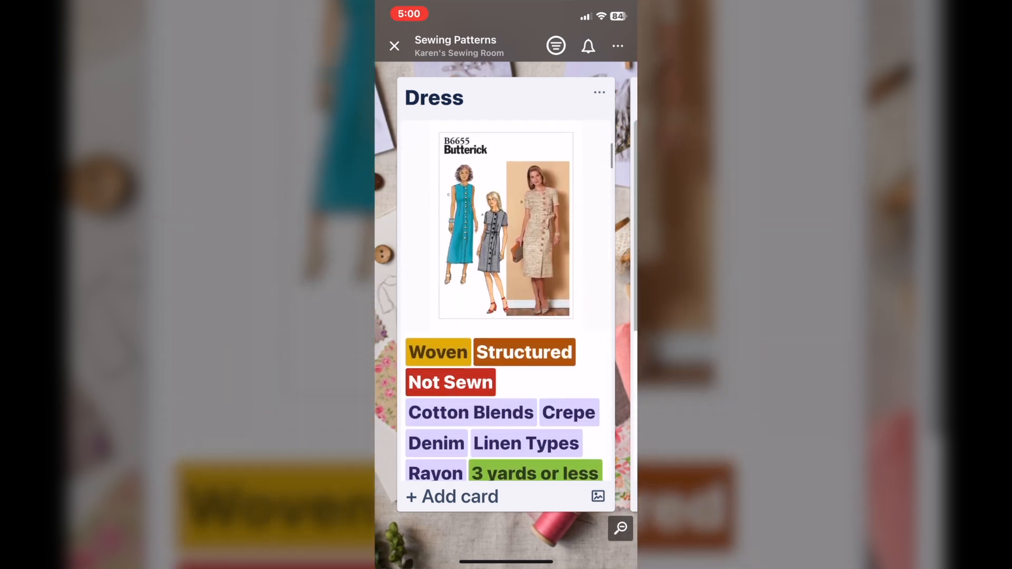
scroll(506, 290, "down", 1)
Step: Open the Aria Button Down Shirt, Tunic, Dress card in the Tops list, review its description and labels, and close it
scroll(507, 290, "right", 4)
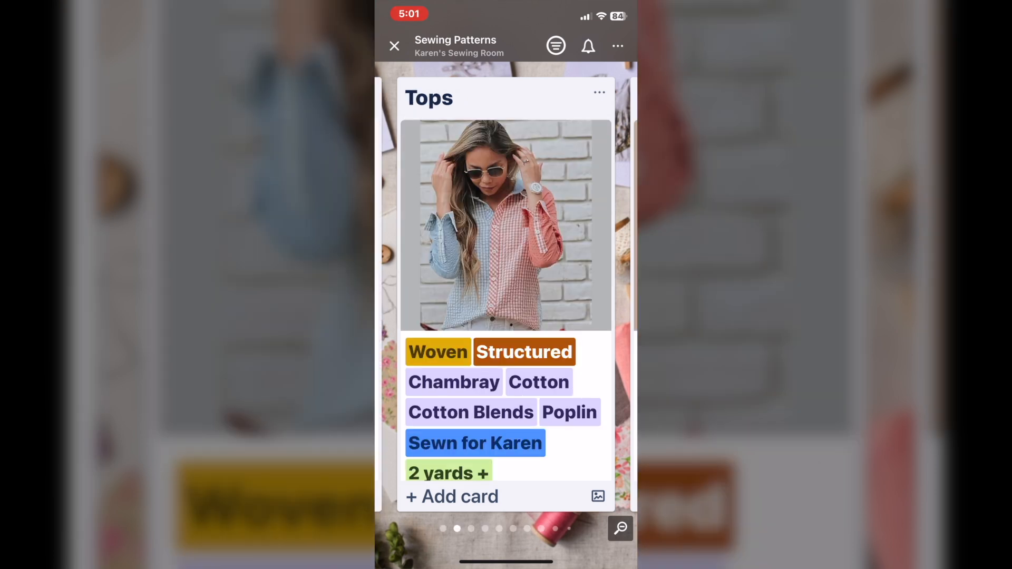
left_click(507, 227)
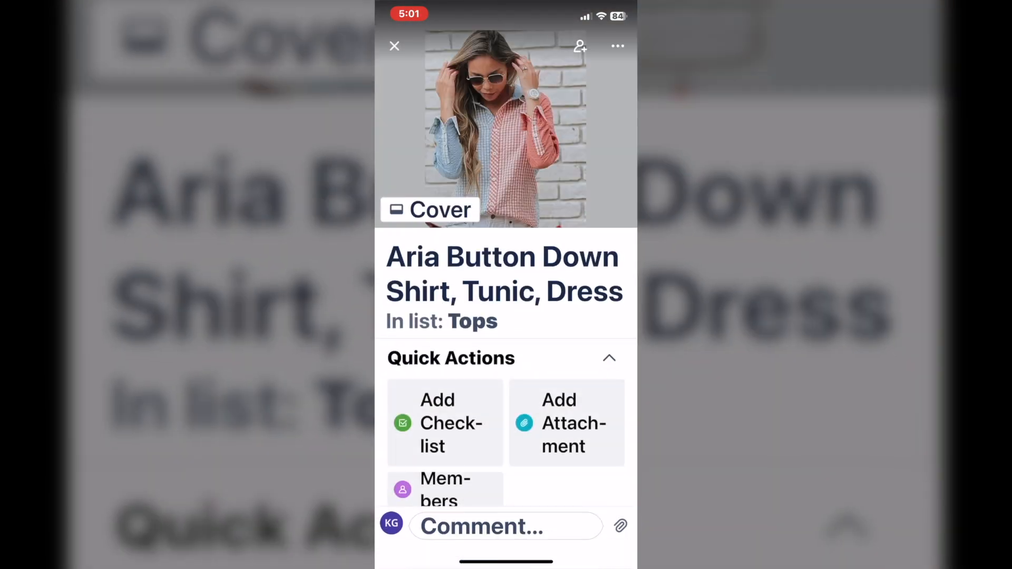
scroll(506, 290, "down", 5)
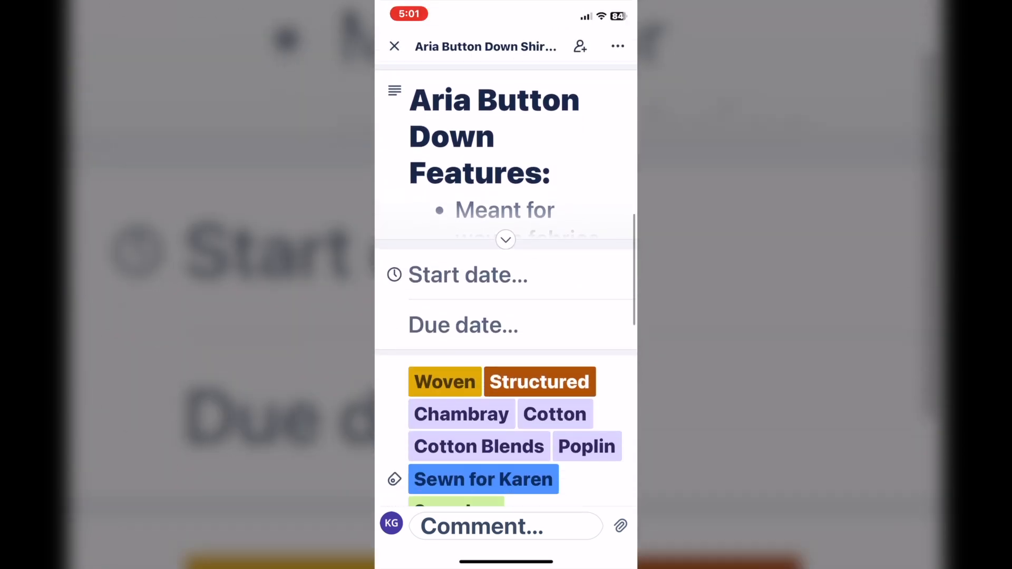
scroll(506, 290, "down", 3)
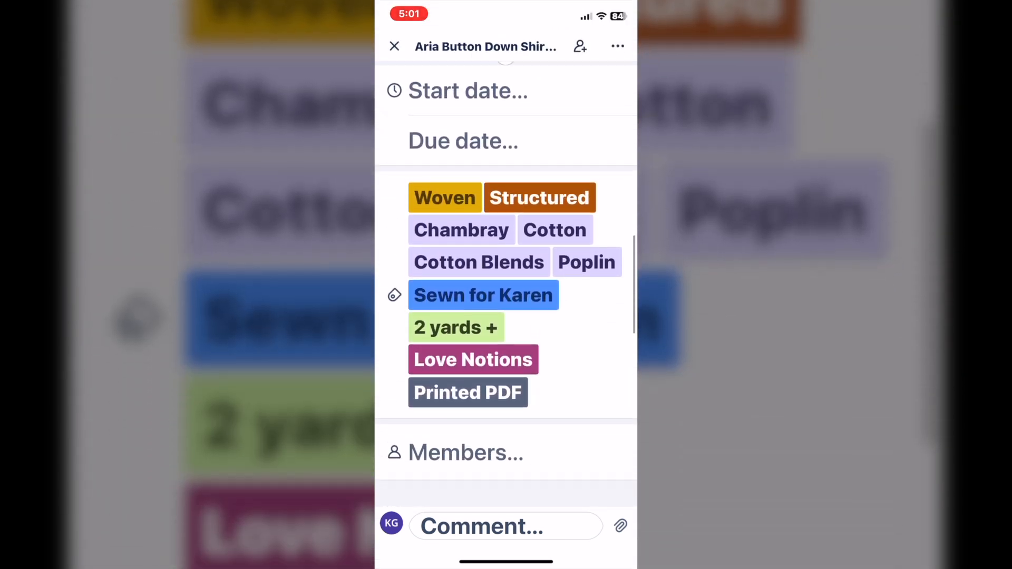
left_click(395, 47)
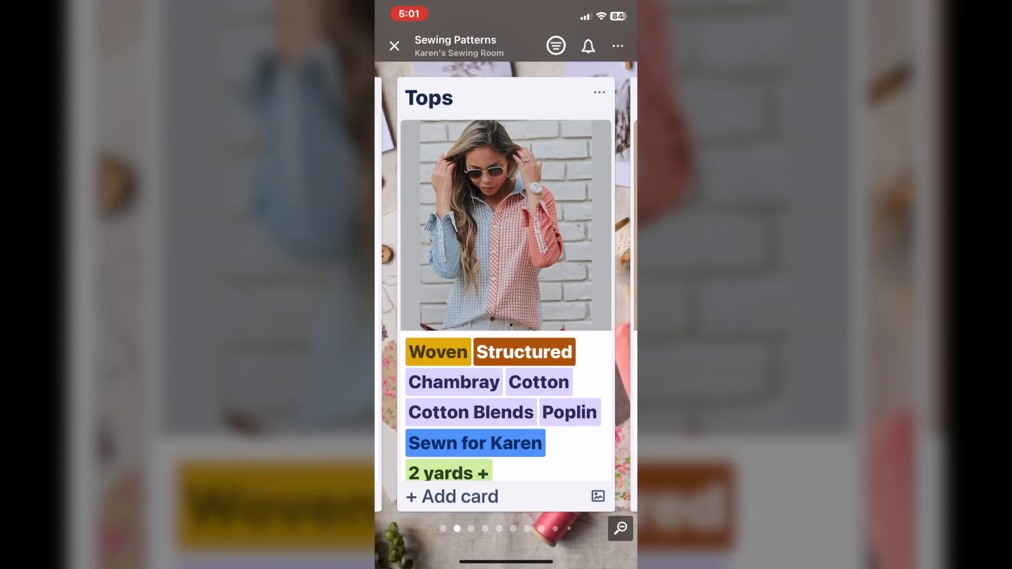
Step: Look through the Butterick pattern cards in the Tops list down to B6801, checking their labels
scroll(506, 290, "down", 4)
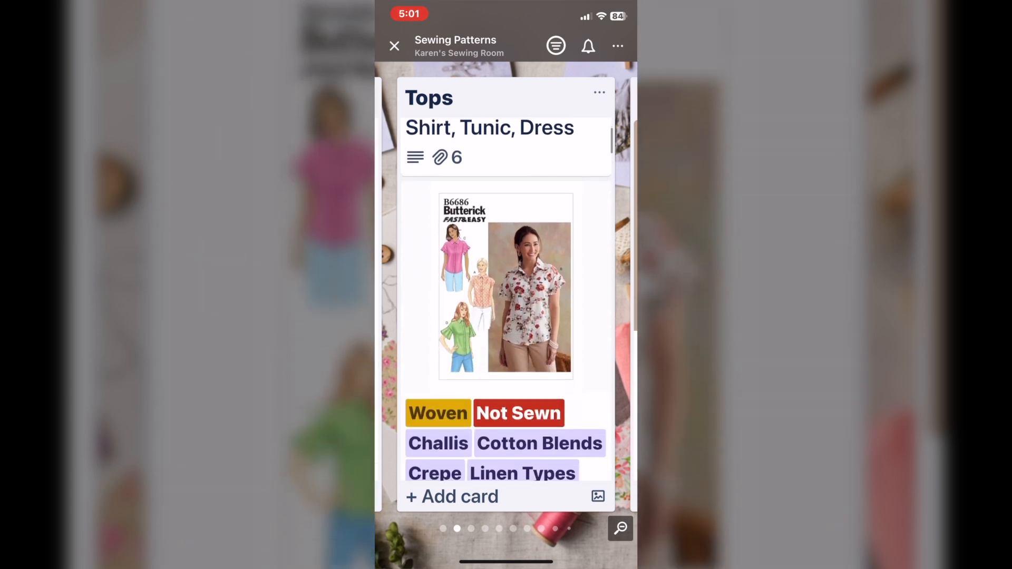
scroll(506, 290, "down", 4)
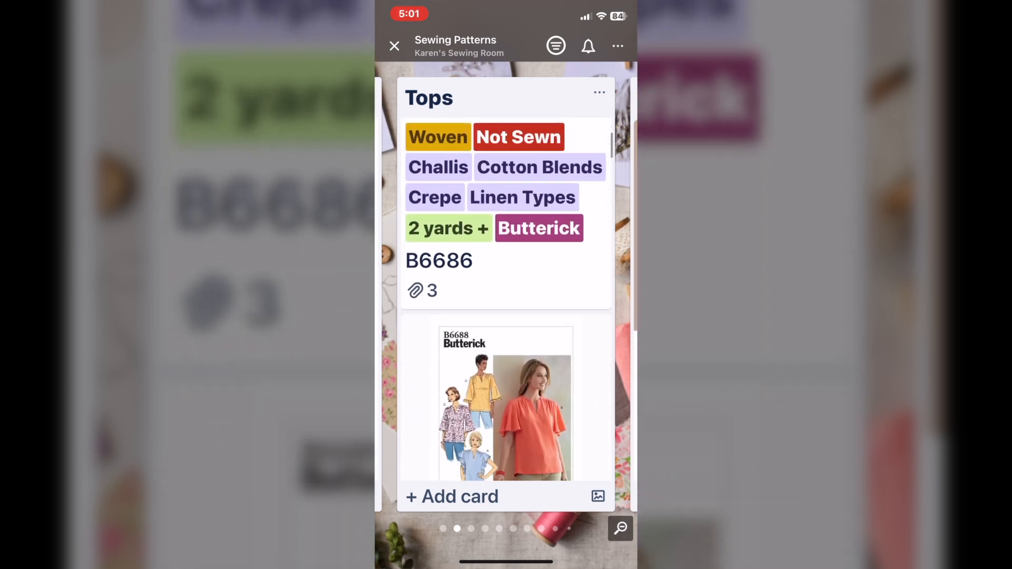
scroll(506, 290, "down", 4)
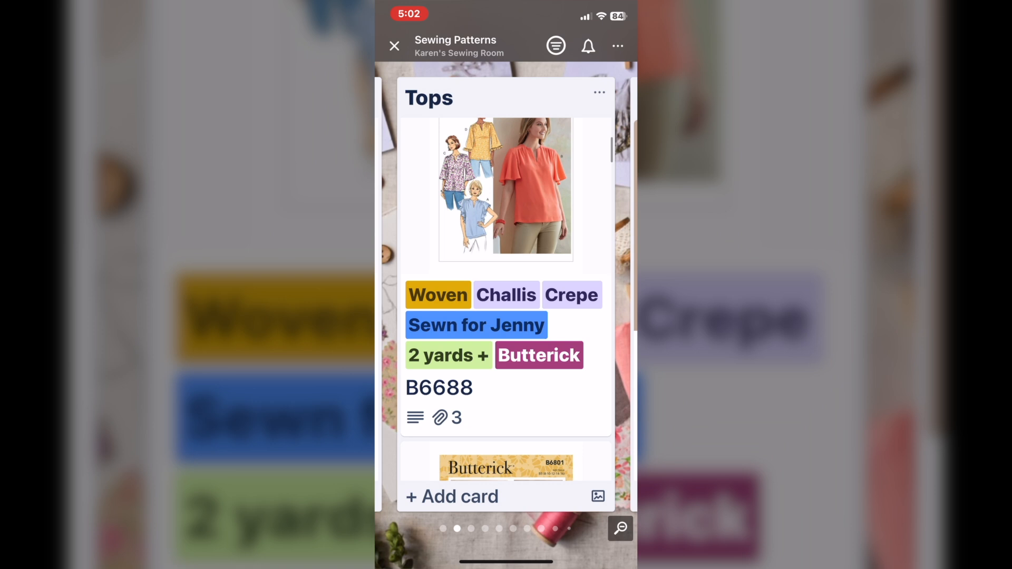
scroll(507, 290, "down", 3)
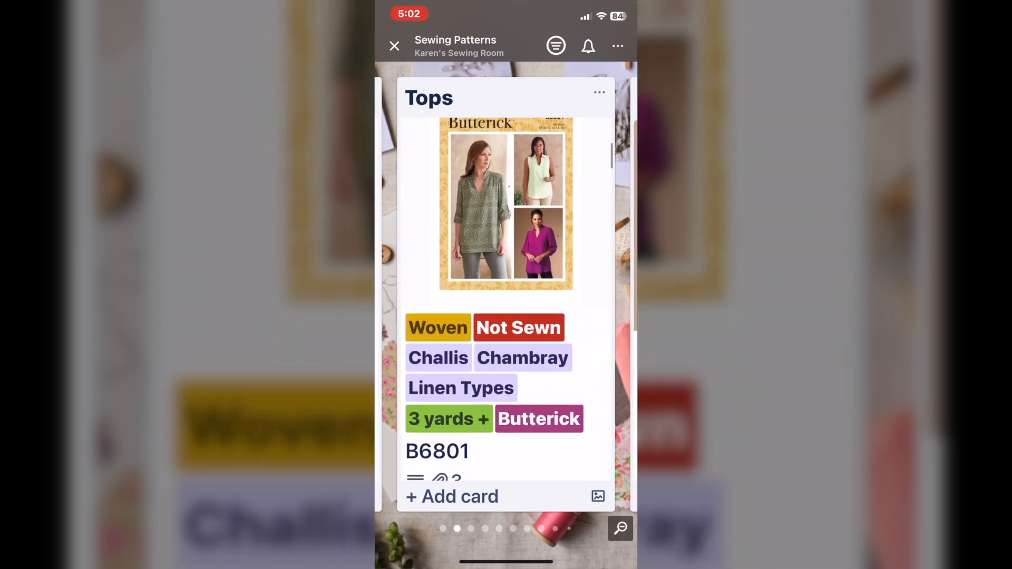
Step: Move to the Pants list and examine its pattern cards and labels from Ardley Pants down to Legato Jeans
scroll(506, 290, "right", 5)
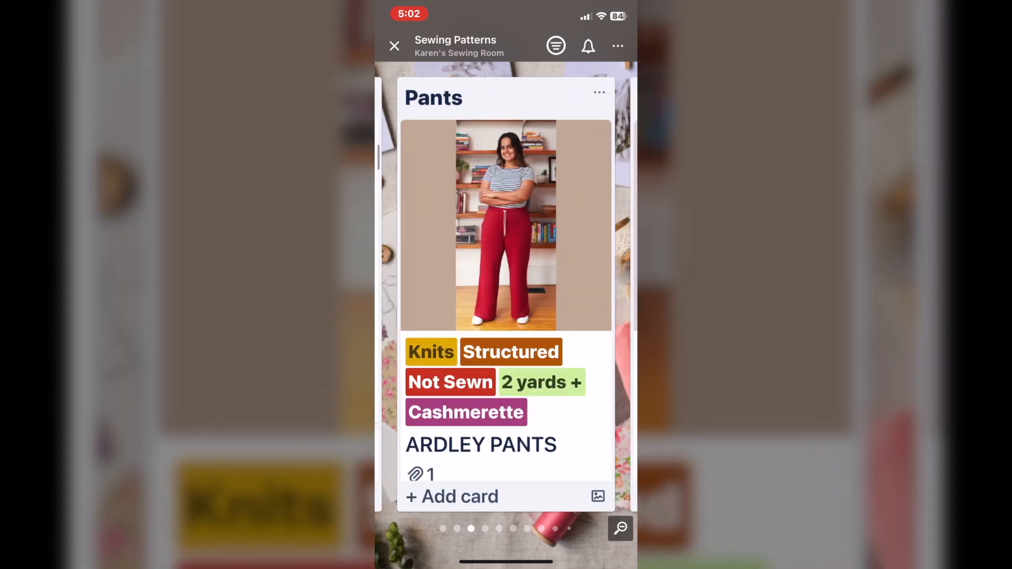
scroll(506, 290, "down", 3)
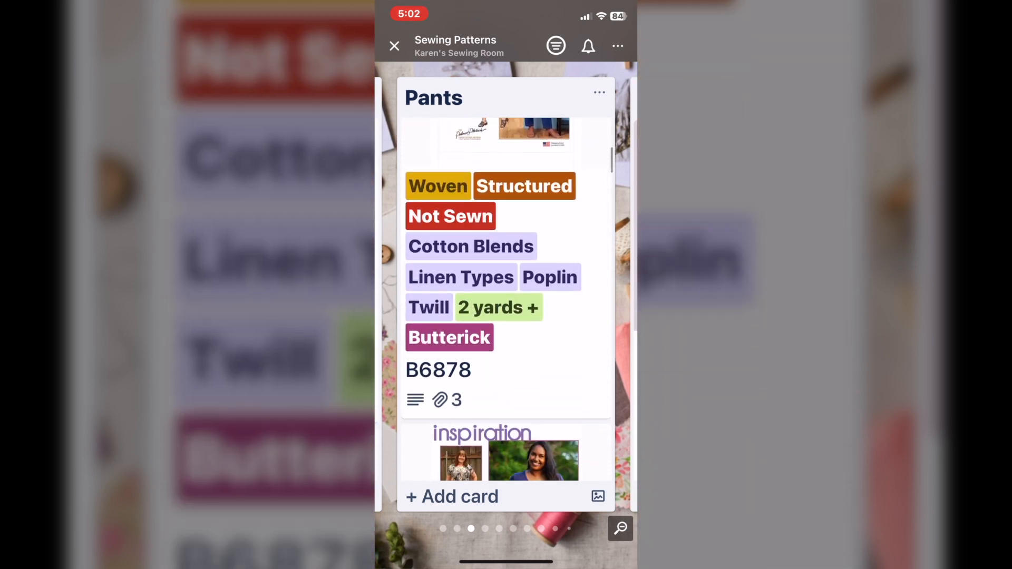
scroll(506, 290, "down", 2)
scroll(506, 295, "down", 10)
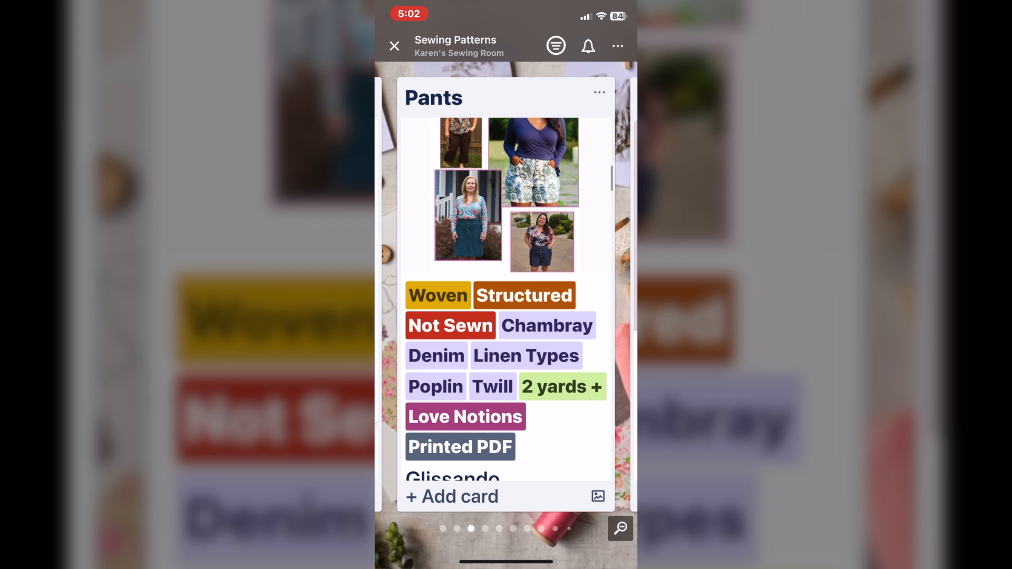
scroll(506, 295, "down", 3)
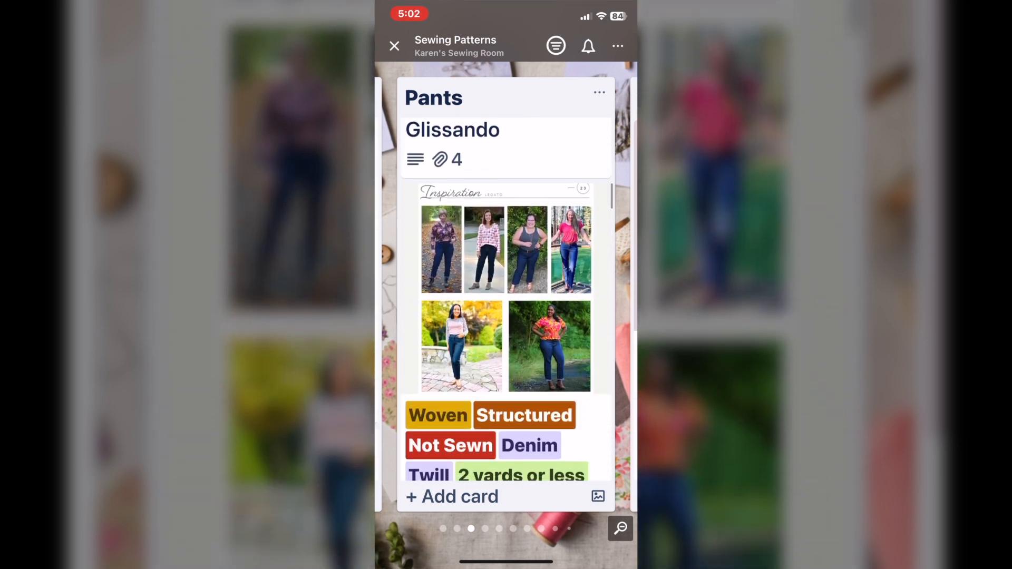
scroll(506, 295, "down", 1)
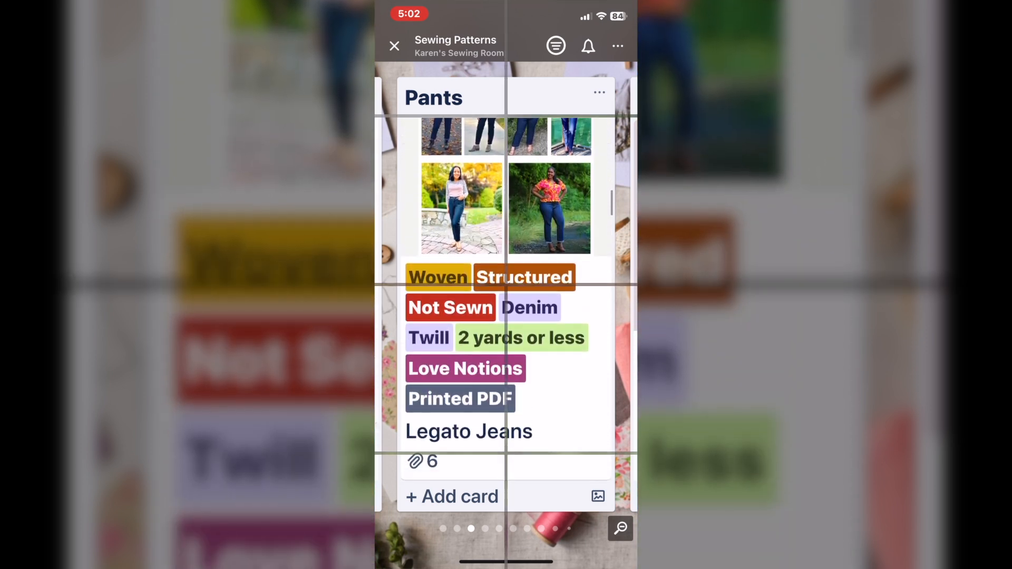